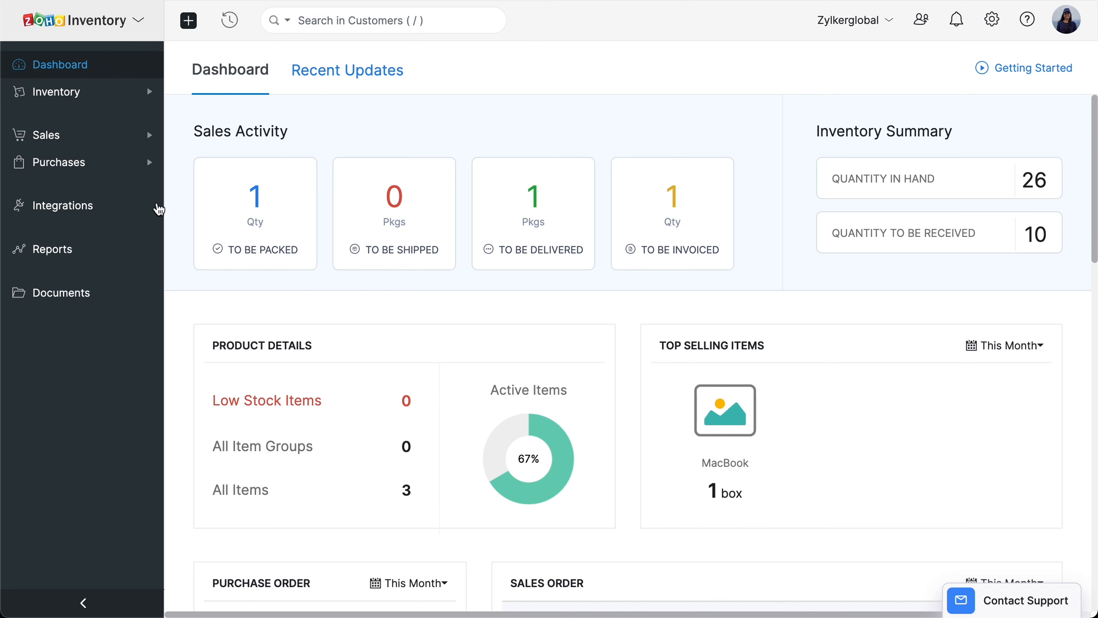
# Start a new purchase order and select the first listed vendor.
pyautogui.click(117, 162)
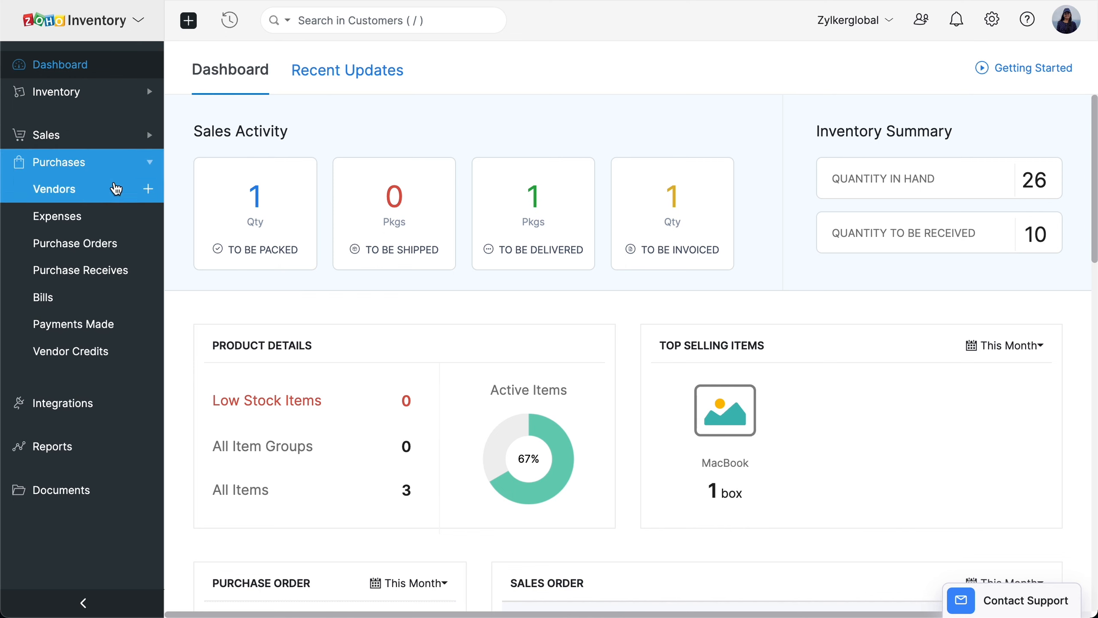
pyautogui.click(110, 246)
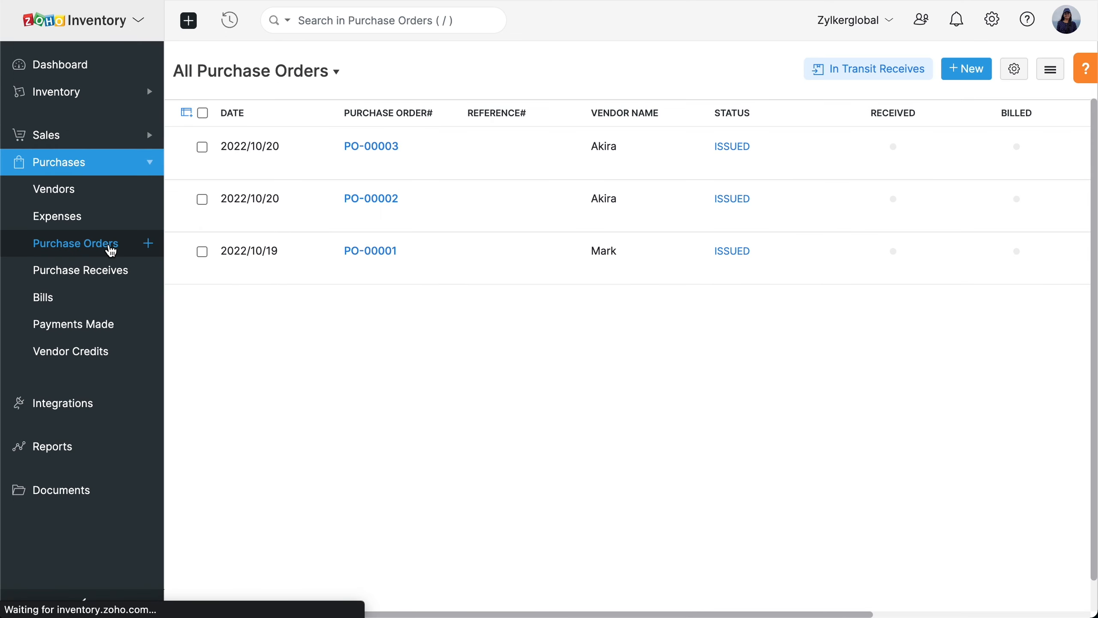
pyautogui.click(148, 244)
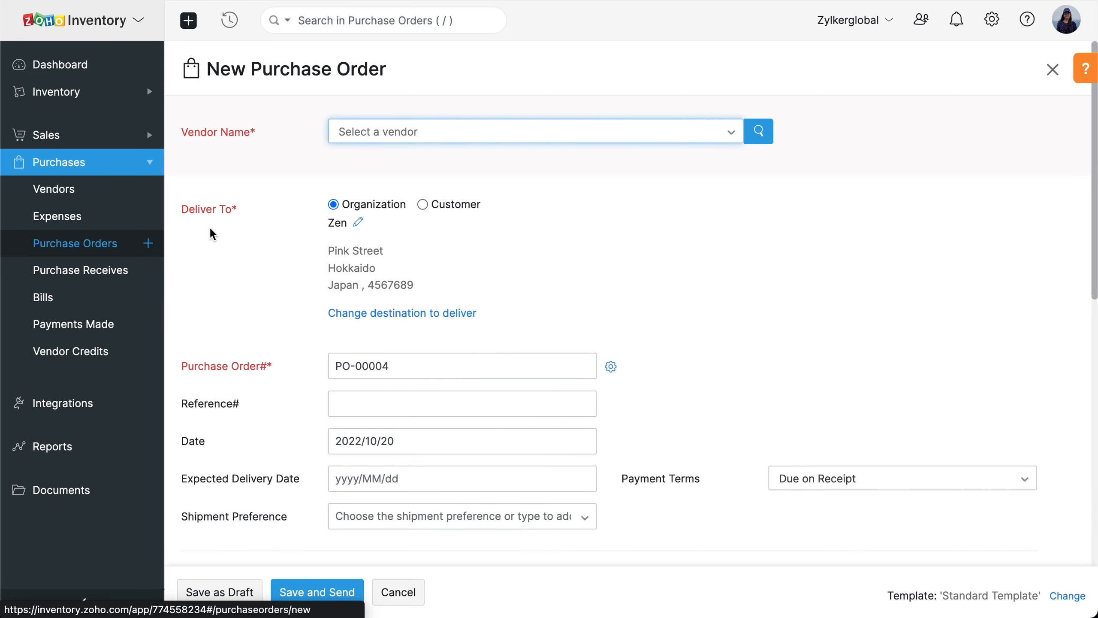
pyautogui.click(406, 132)
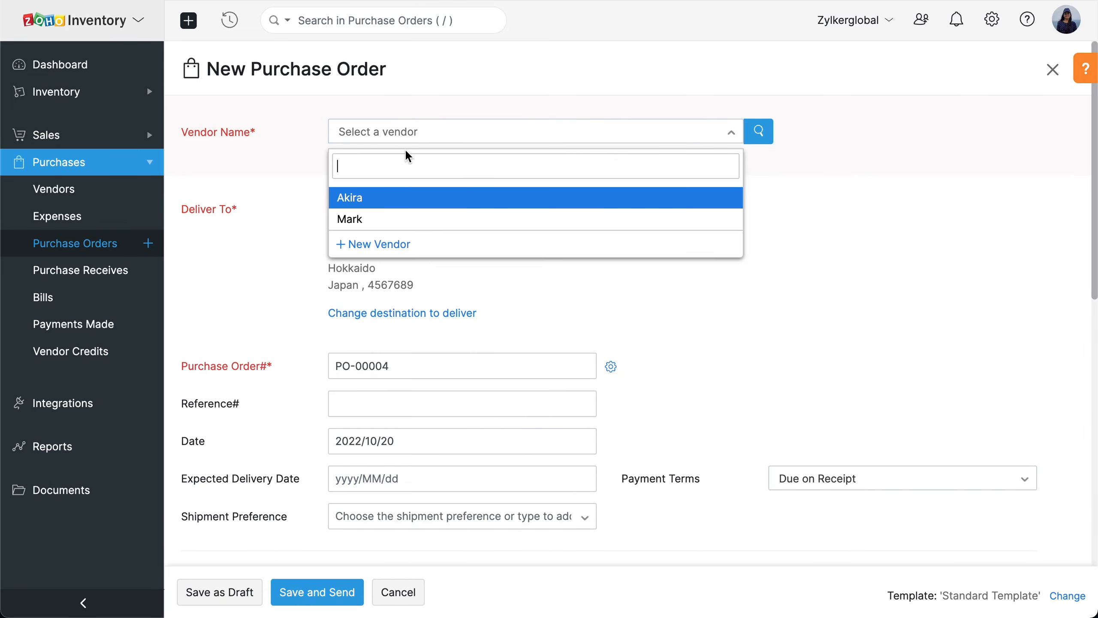
pyautogui.click(397, 198)
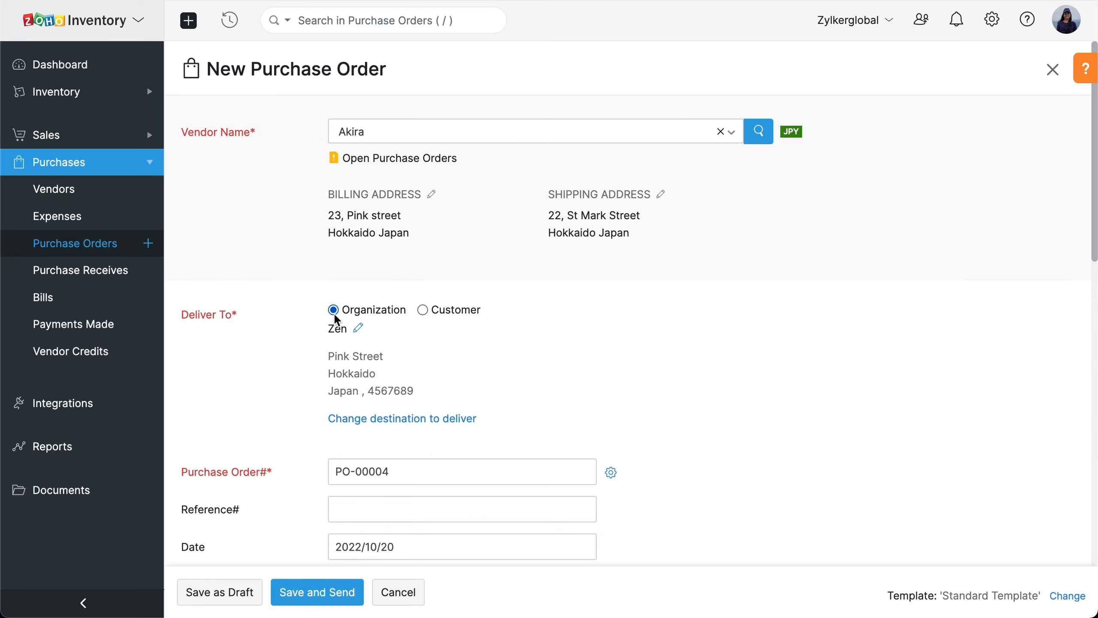
# Set the purchase order to deliver to the organization, using its existing address as the destination.
pyautogui.click(423, 310)
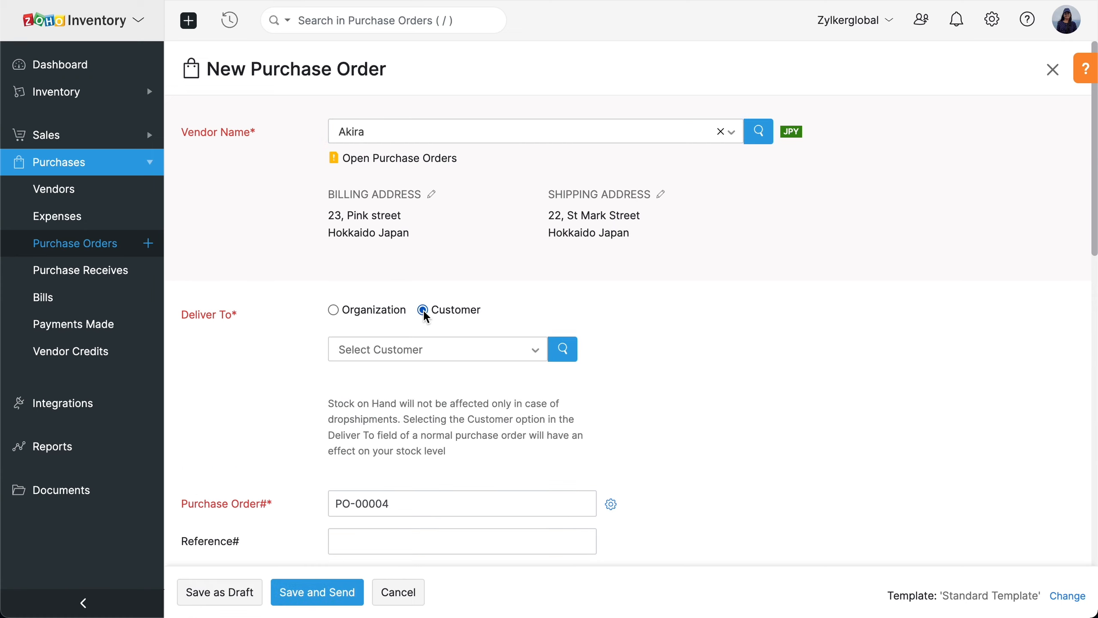
pyautogui.click(333, 309)
pyautogui.scroll(-3, 331, 306)
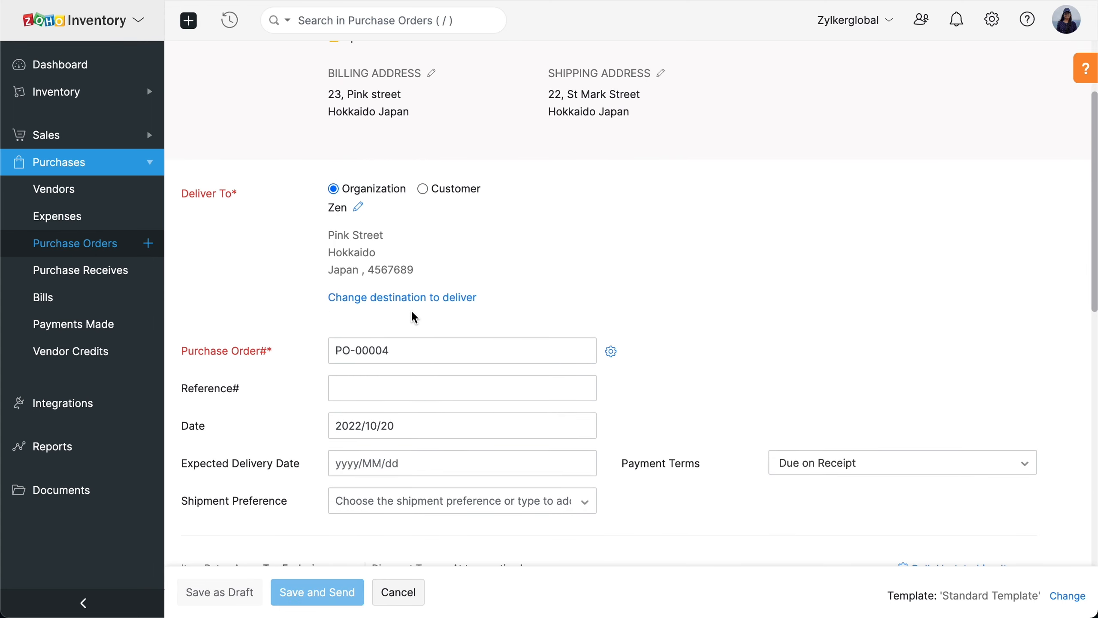
pyautogui.click(452, 299)
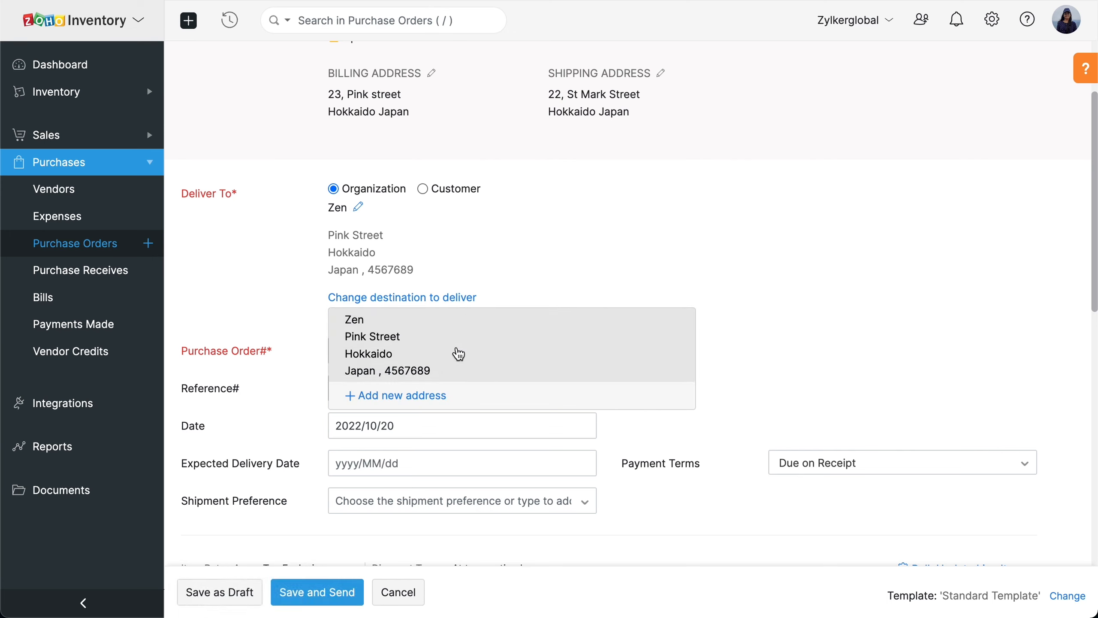
pyautogui.click(483, 321)
# Keep purchase order numbers auto-generated in the numbering settings and save them.
pyautogui.scroll(-2, 502, 287)
pyautogui.click(501, 266)
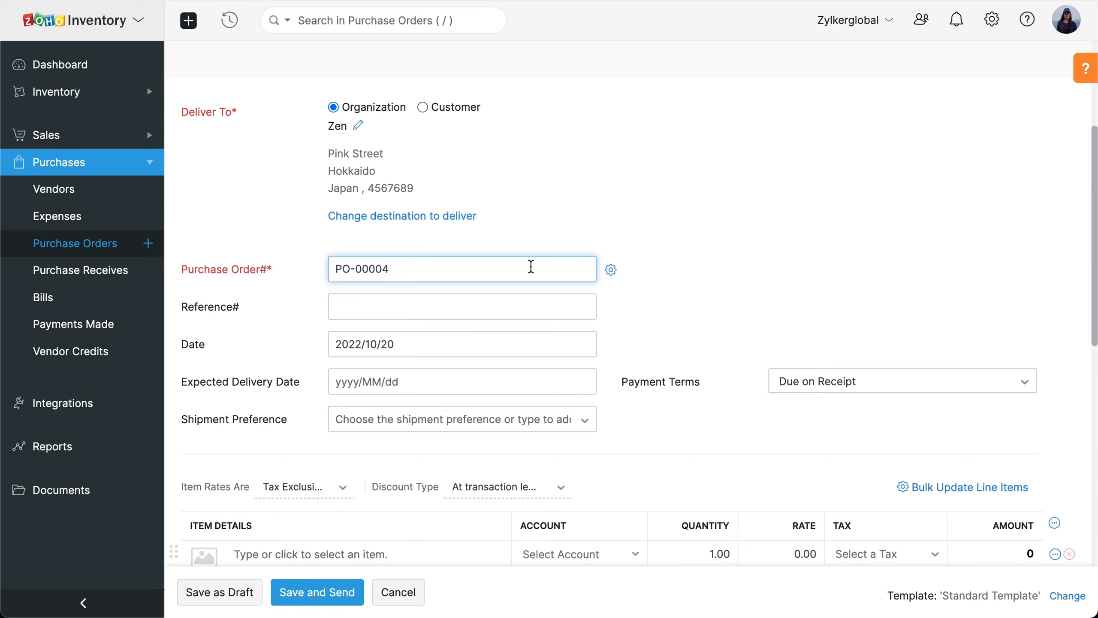
pyautogui.click(611, 269)
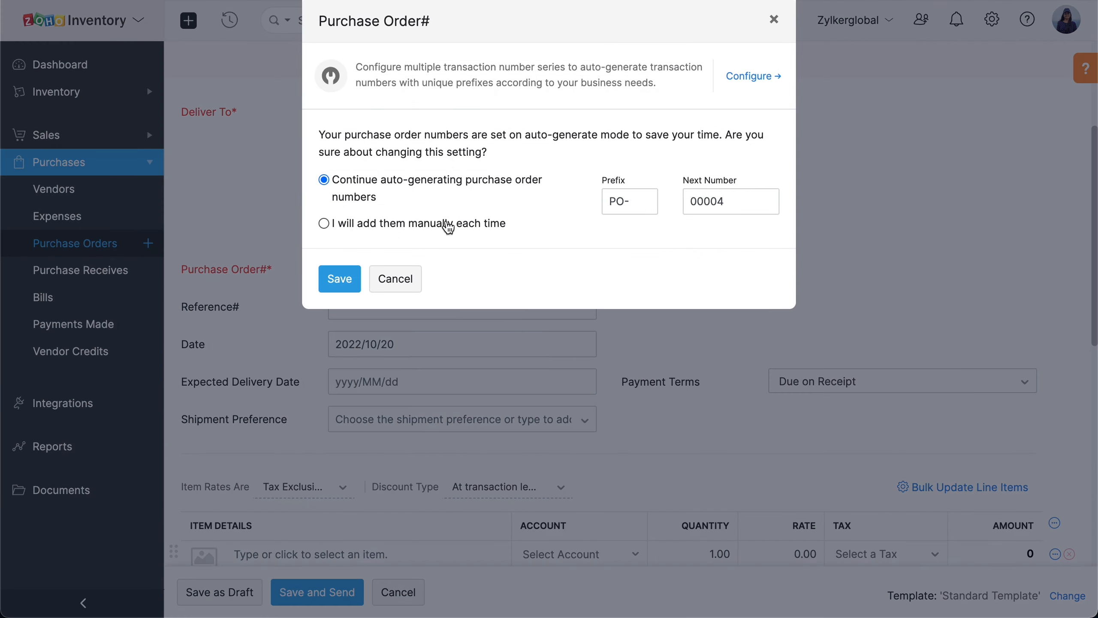
pyautogui.click(324, 224)
pyautogui.click(324, 179)
pyautogui.click(345, 281)
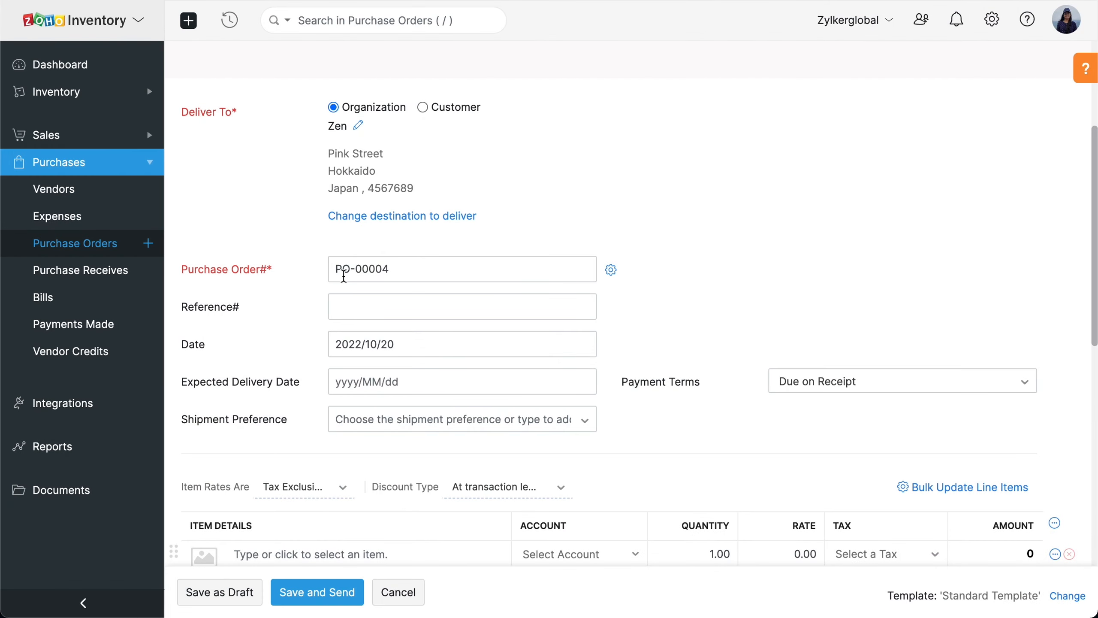
# Leave the reference blank and the order date as is, and set the expected delivery date to 2022/10/27.
pyautogui.click(403, 310)
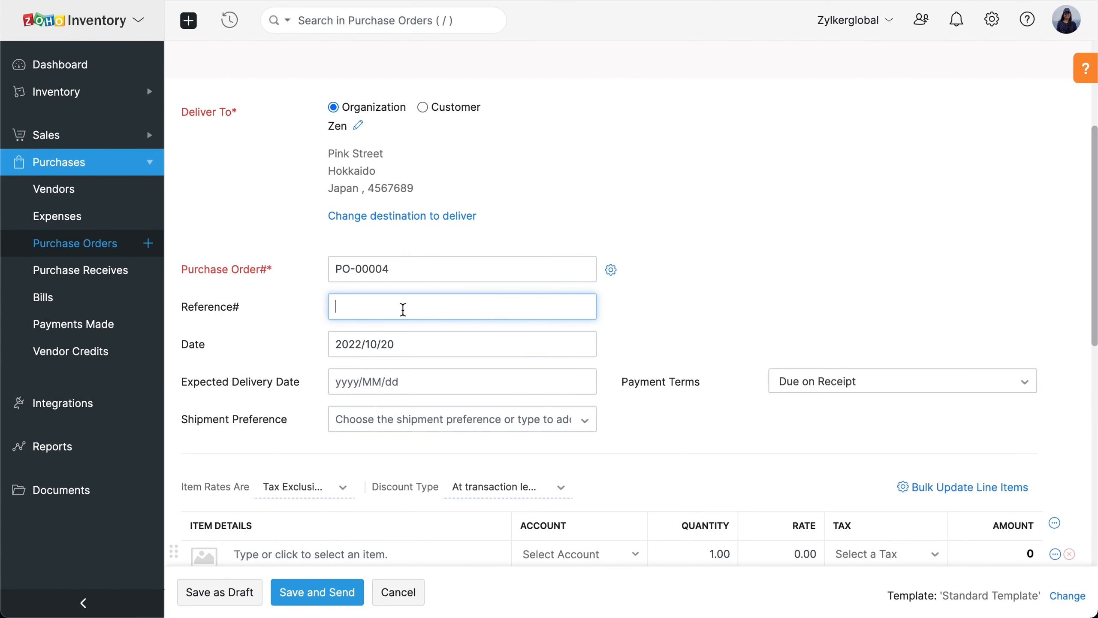
pyautogui.click(427, 346)
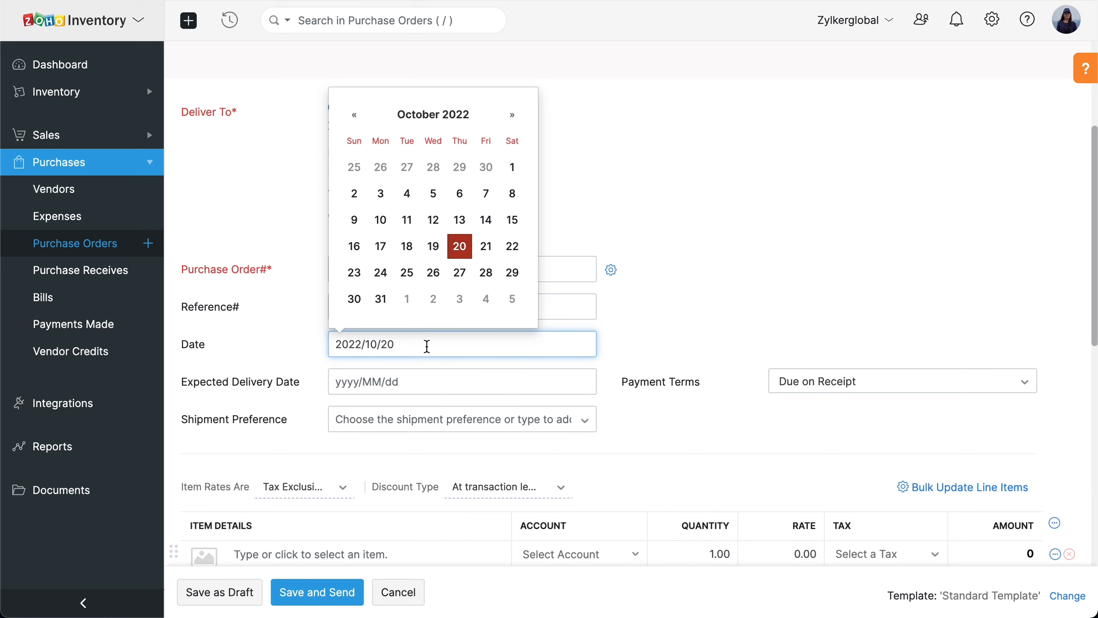
pyautogui.click(409, 381)
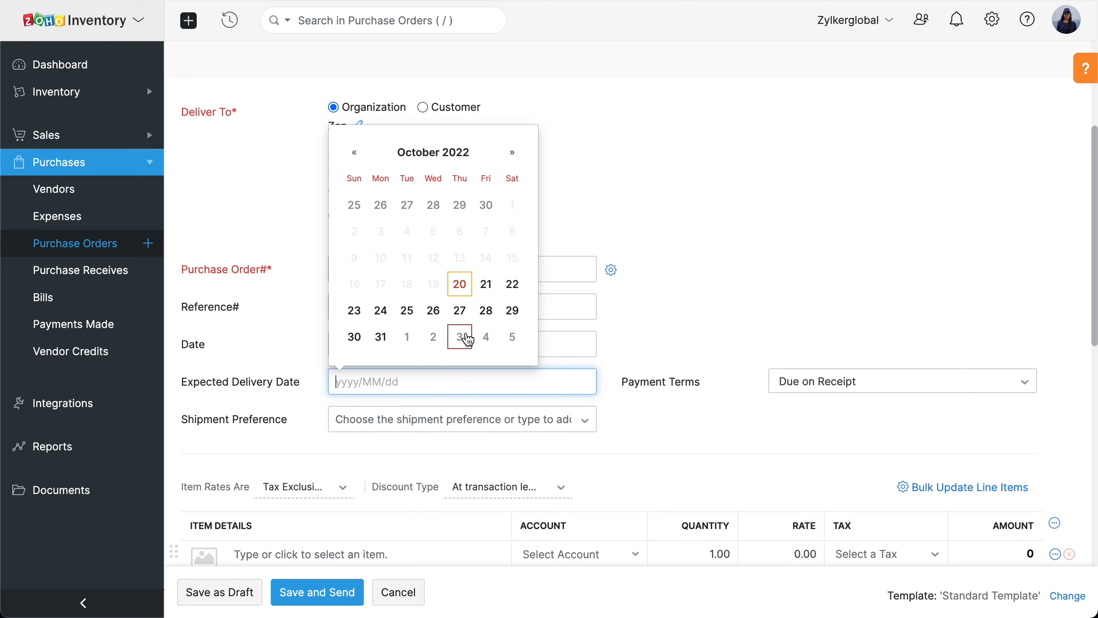
pyautogui.click(460, 312)
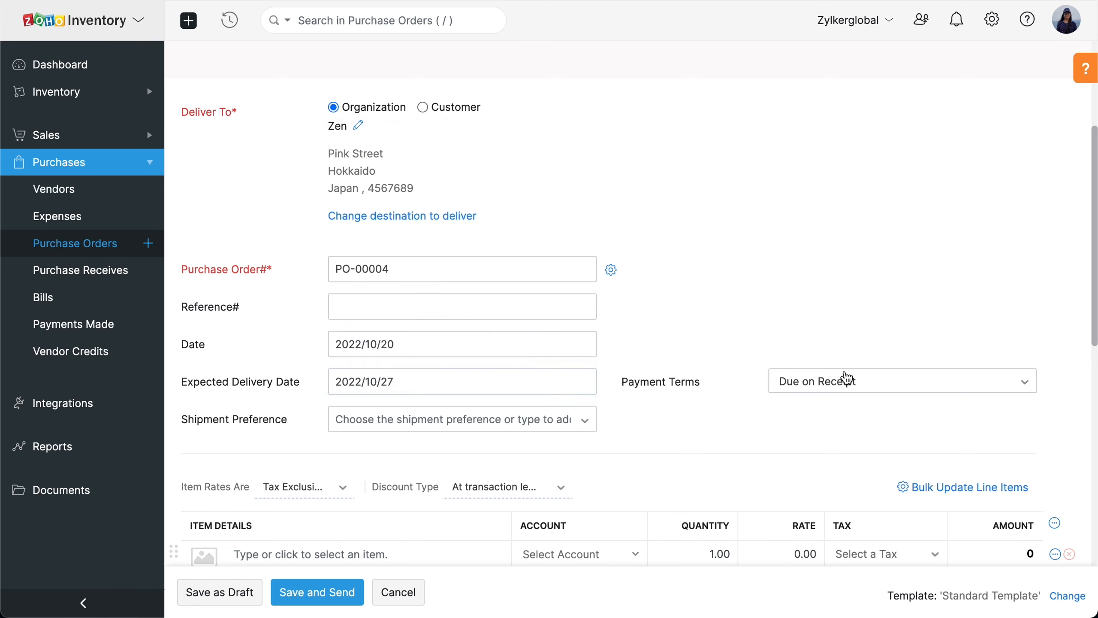
# Set the payment terms to Net 30 and the shipment preference to UPS.
pyautogui.click(892, 382)
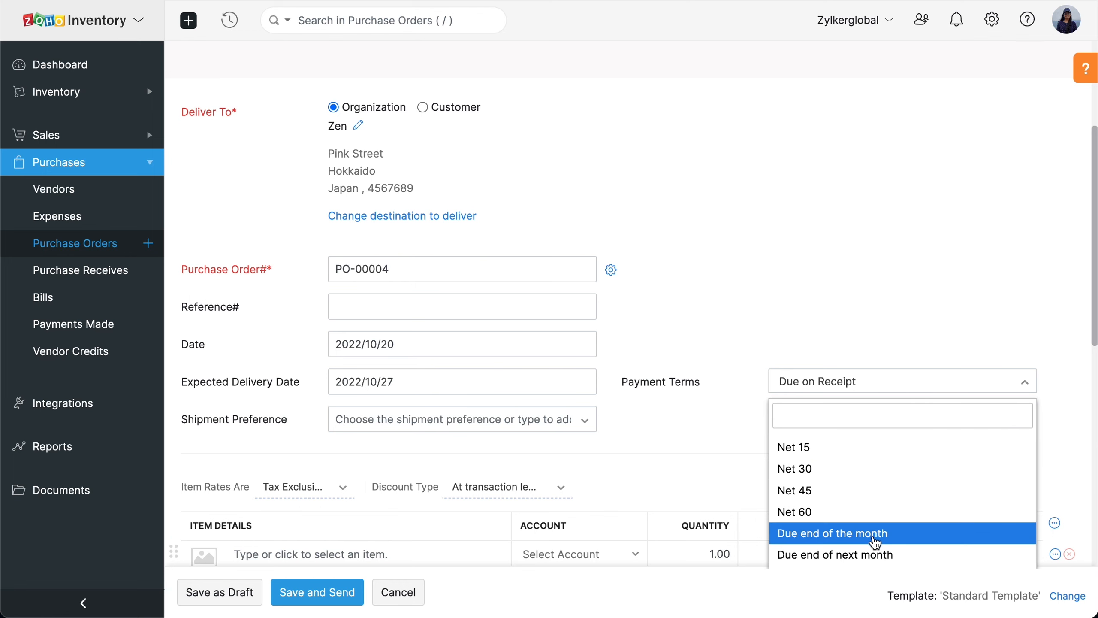
pyautogui.click(835, 478)
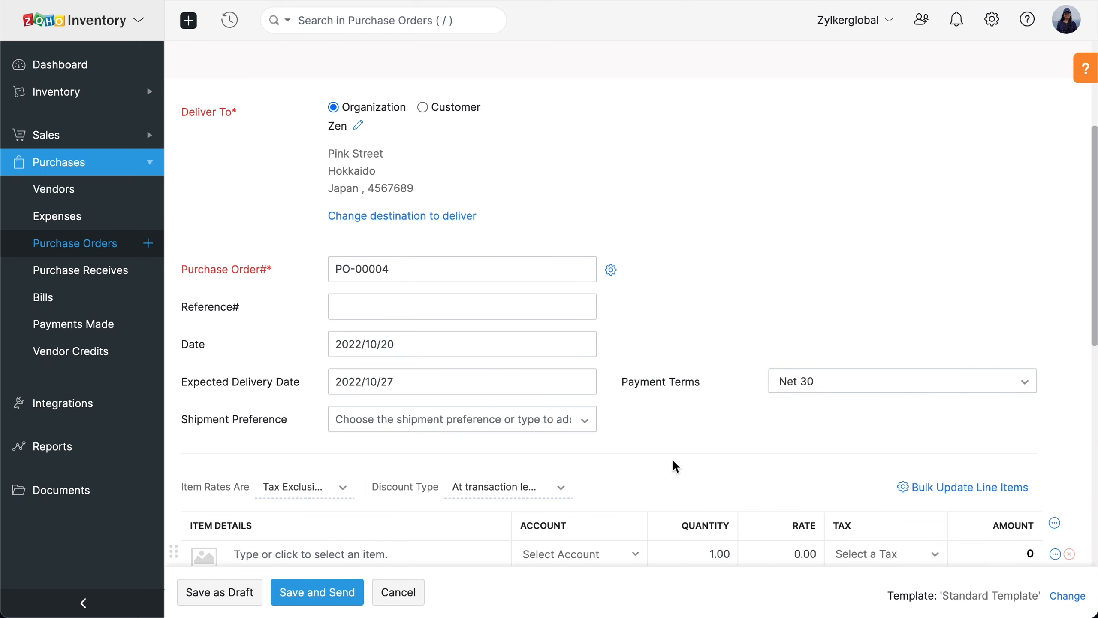
pyautogui.scroll(-5, 672, 459)
pyautogui.click(456, 212)
pyautogui.click(441, 237)
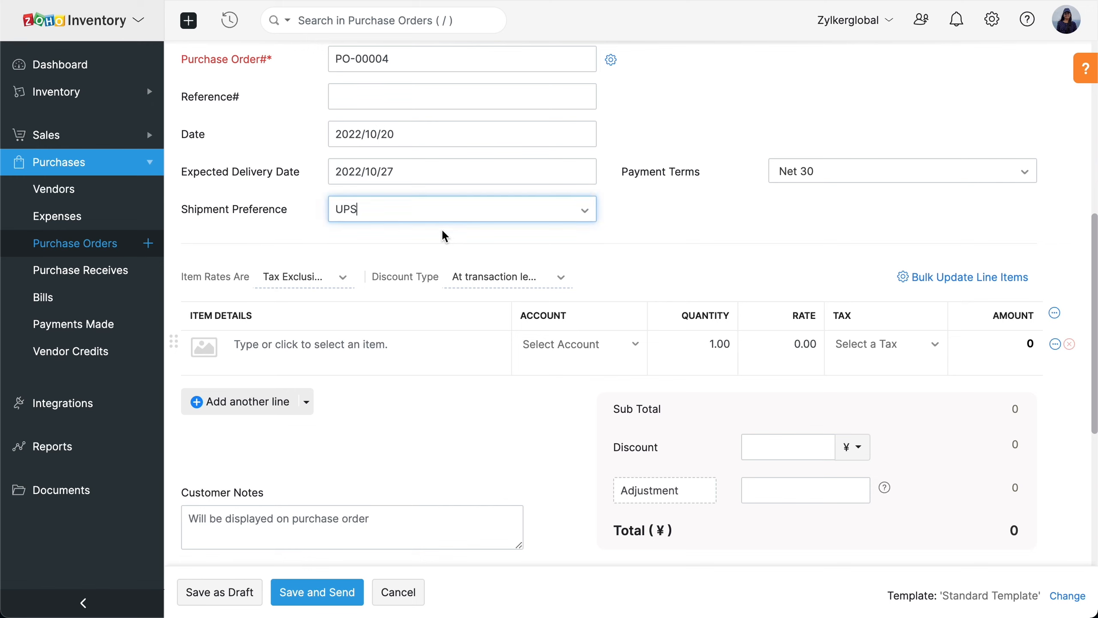
# Add iPhone 14 Pro as the first line item of the purchase order.
pyautogui.click(333, 350)
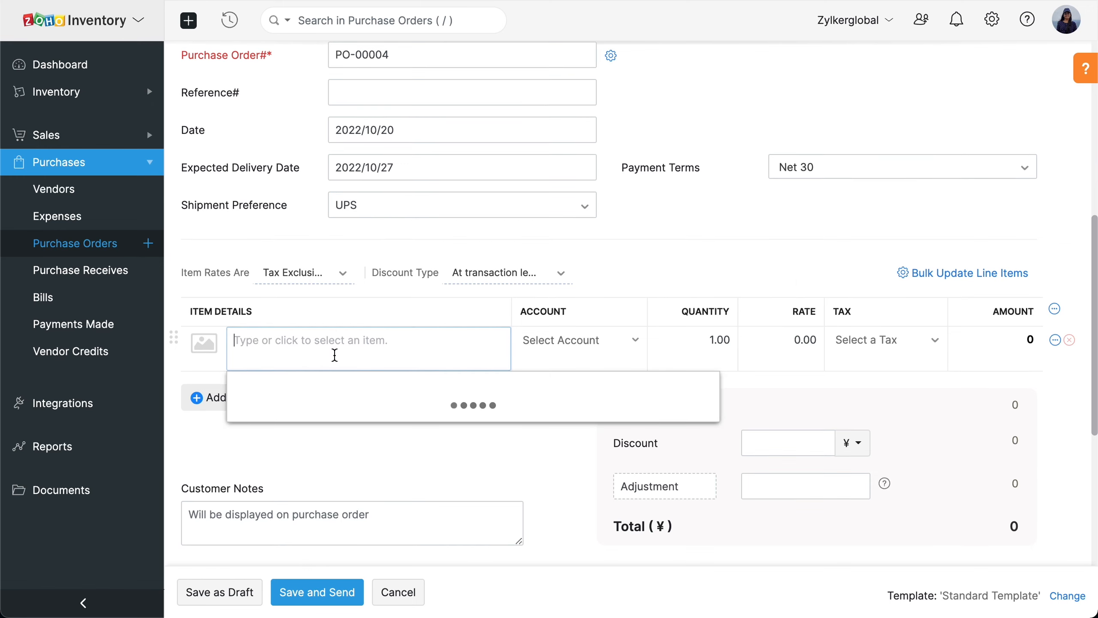
pyautogui.click(395, 395)
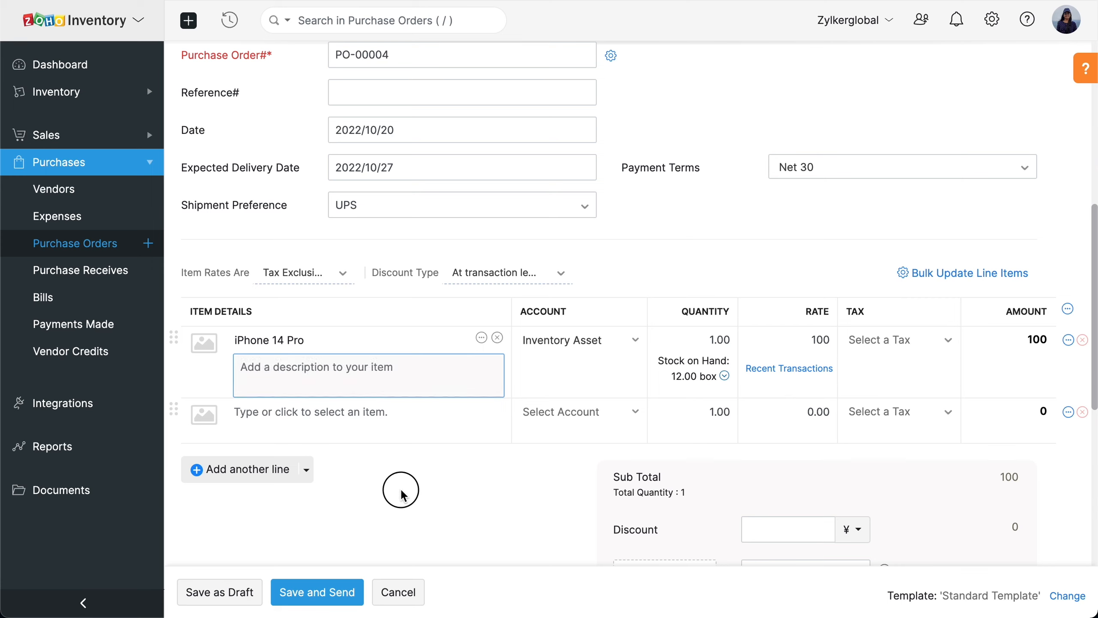
pyautogui.click(401, 490)
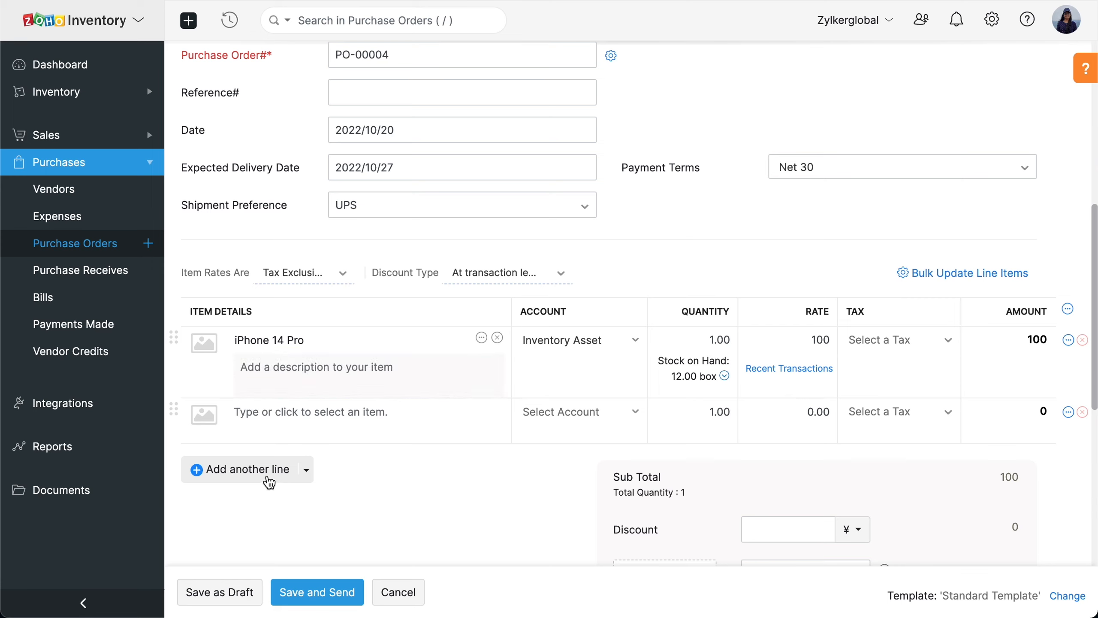
# Add items in bulk to the purchase order: one MacBook and three iPhone 14 Pro.
pyautogui.click(308, 472)
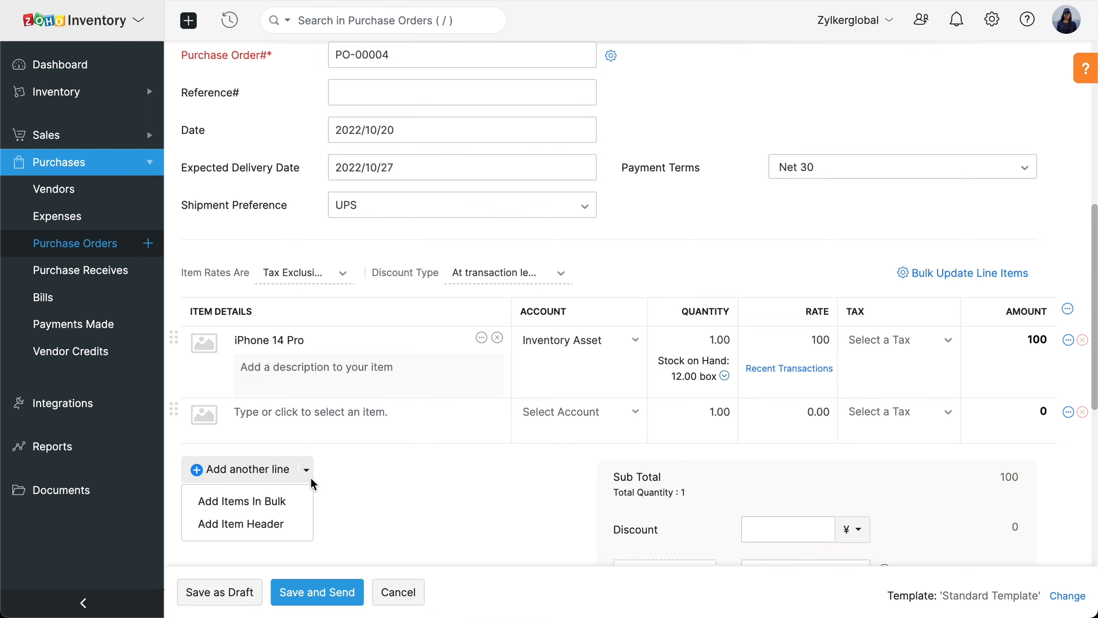
pyautogui.click(304, 503)
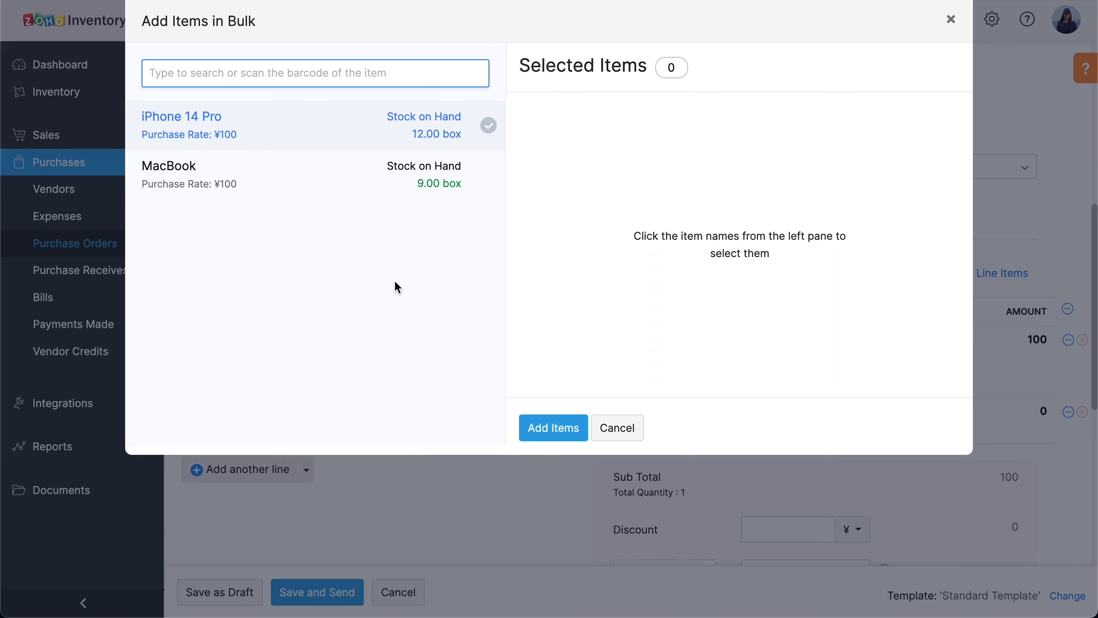
pyautogui.click(489, 174)
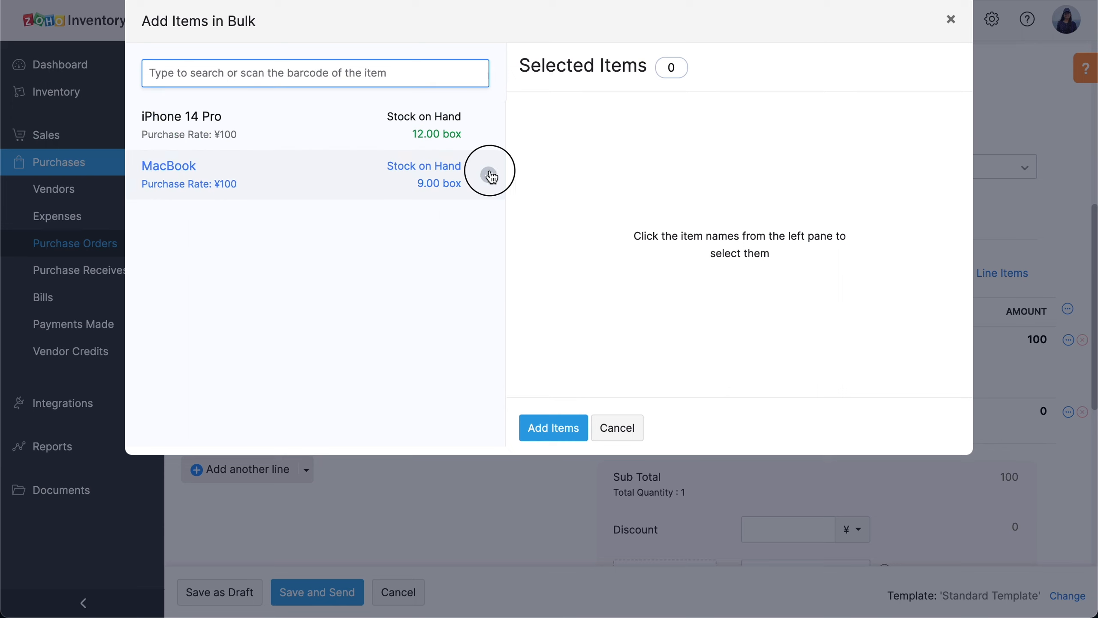
pyautogui.click(492, 135)
pyautogui.click(923, 155)
pyautogui.click(922, 155)
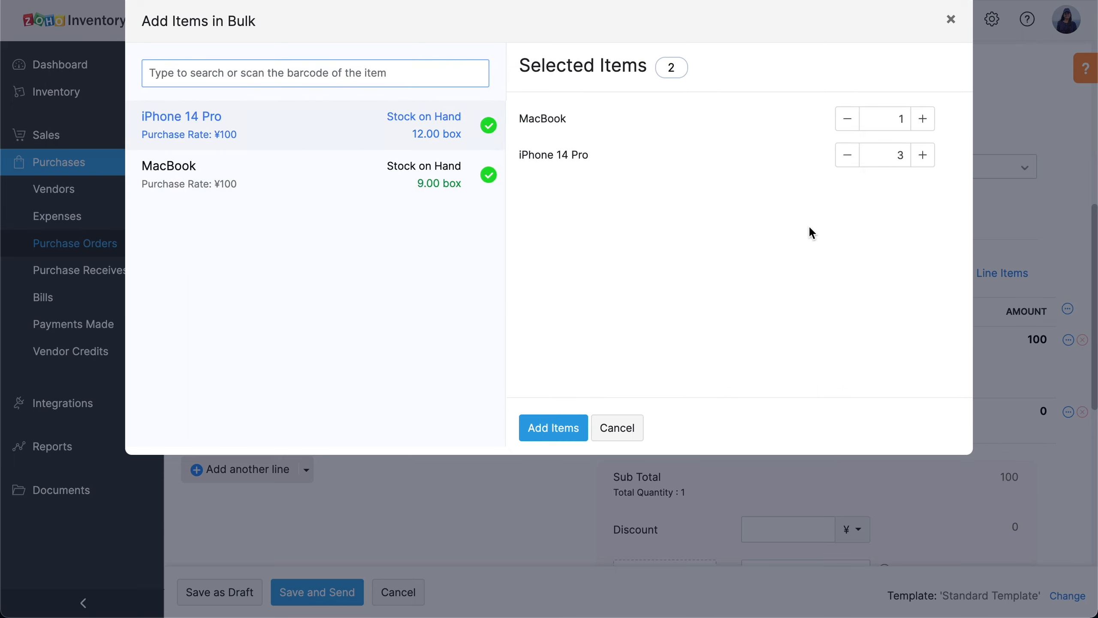
pyautogui.click(561, 429)
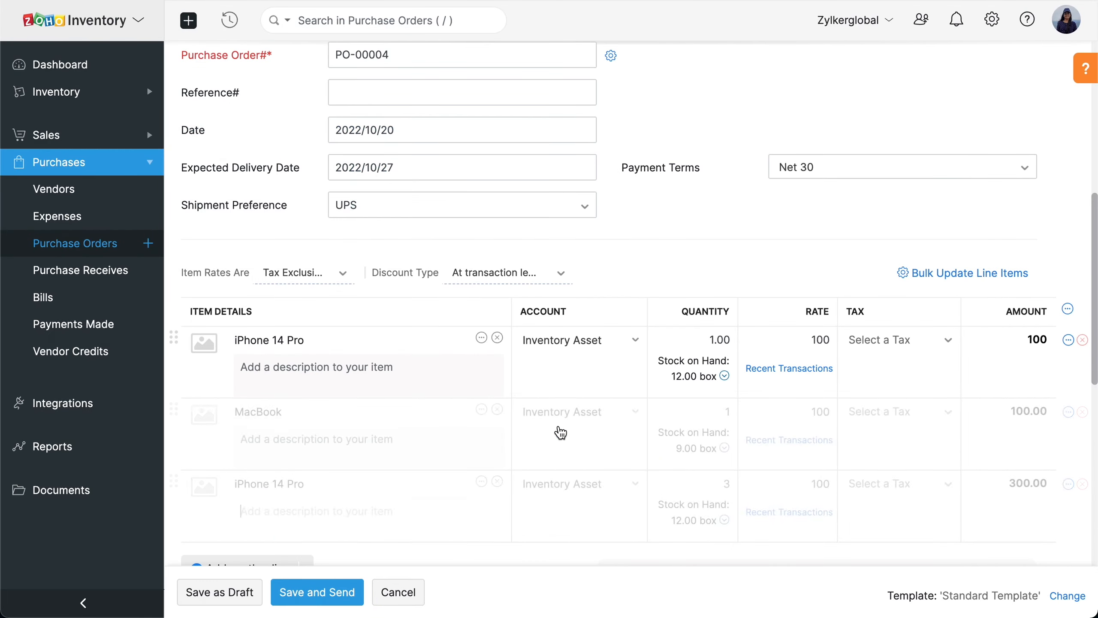
# Save and send the purchase order, and close its details to return to the order list.
pyautogui.scroll(-8, 559, 431)
pyautogui.scroll(-3, 559, 427)
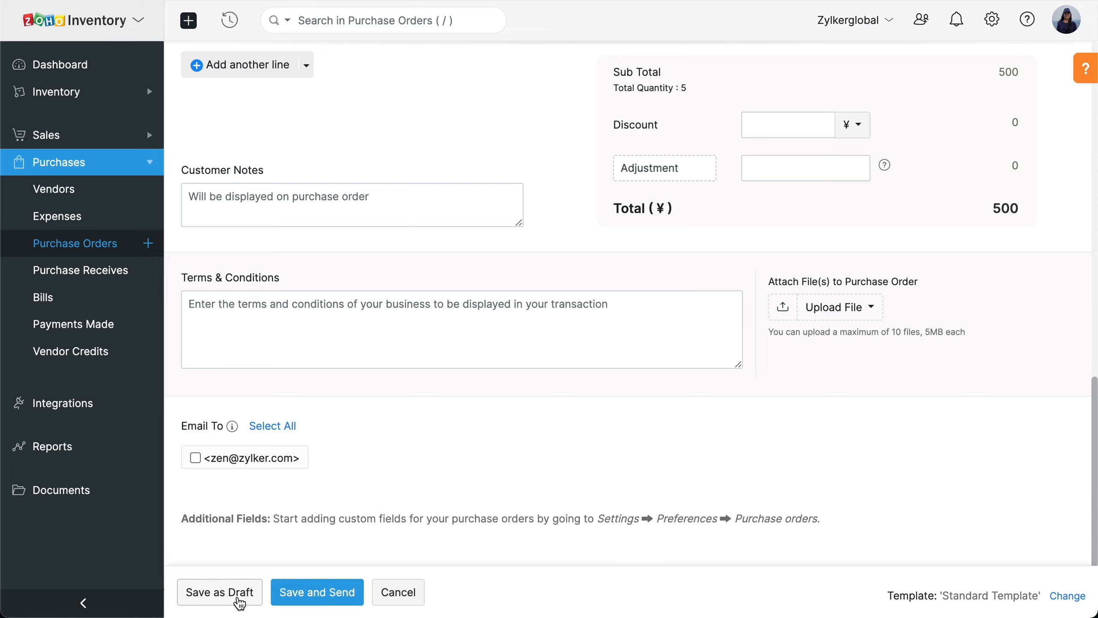
pyautogui.click(330, 601)
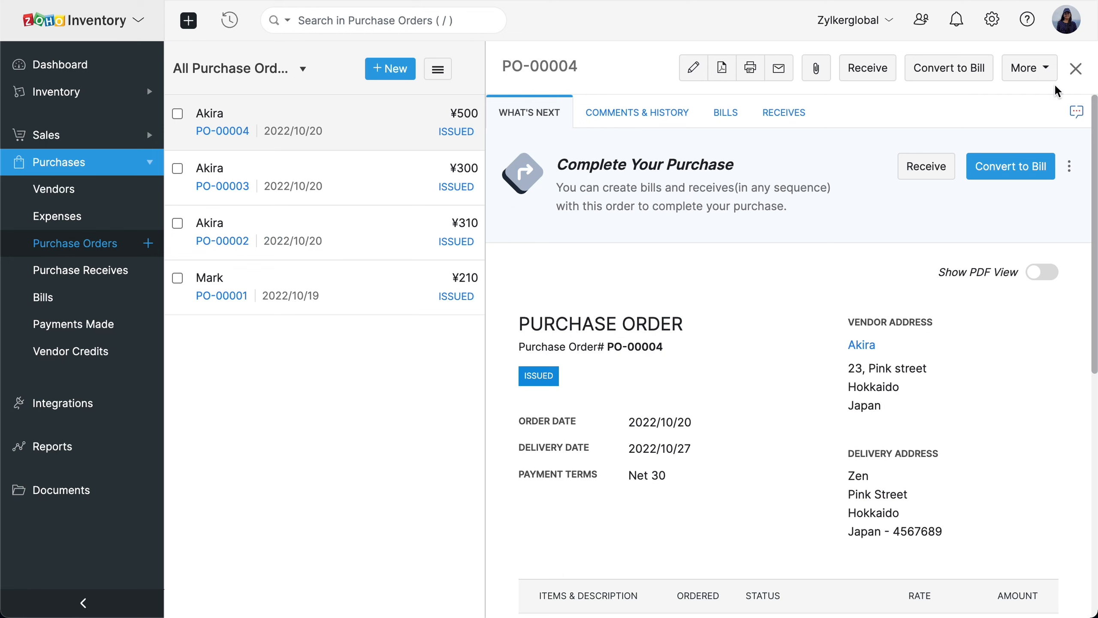
pyautogui.click(1076, 69)
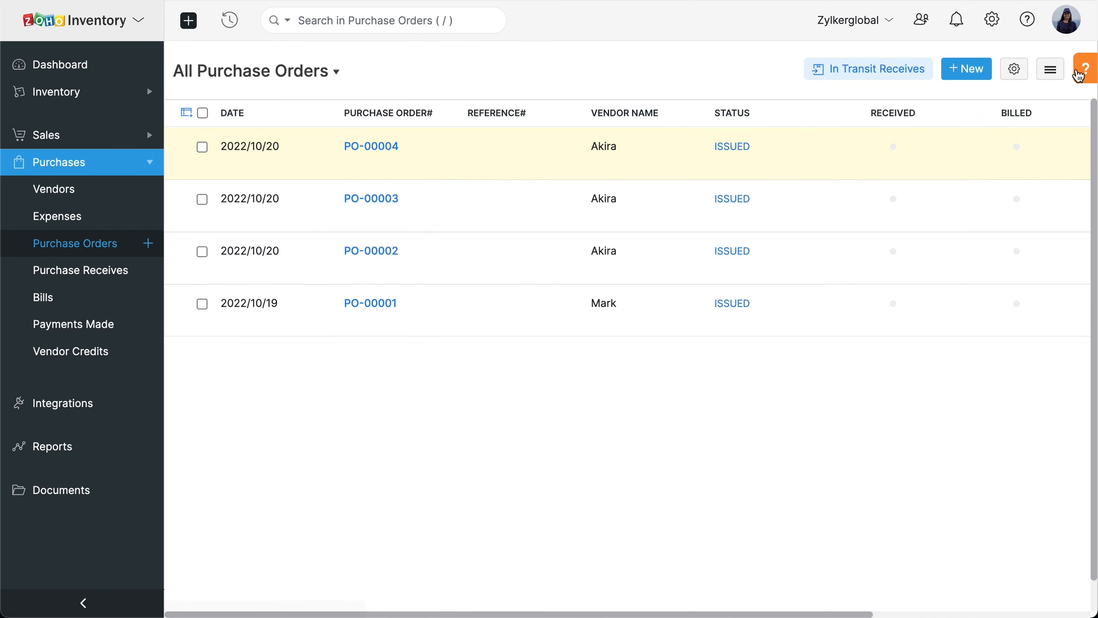
# Open the import page for purchase orders.
pyautogui.click(1051, 70)
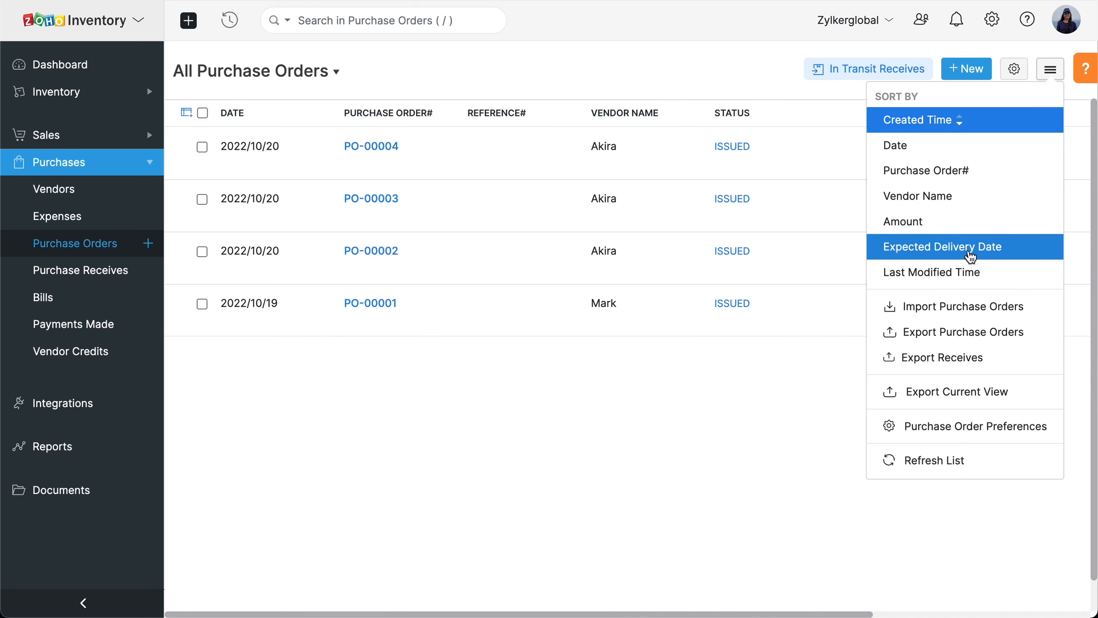
pyautogui.click(967, 305)
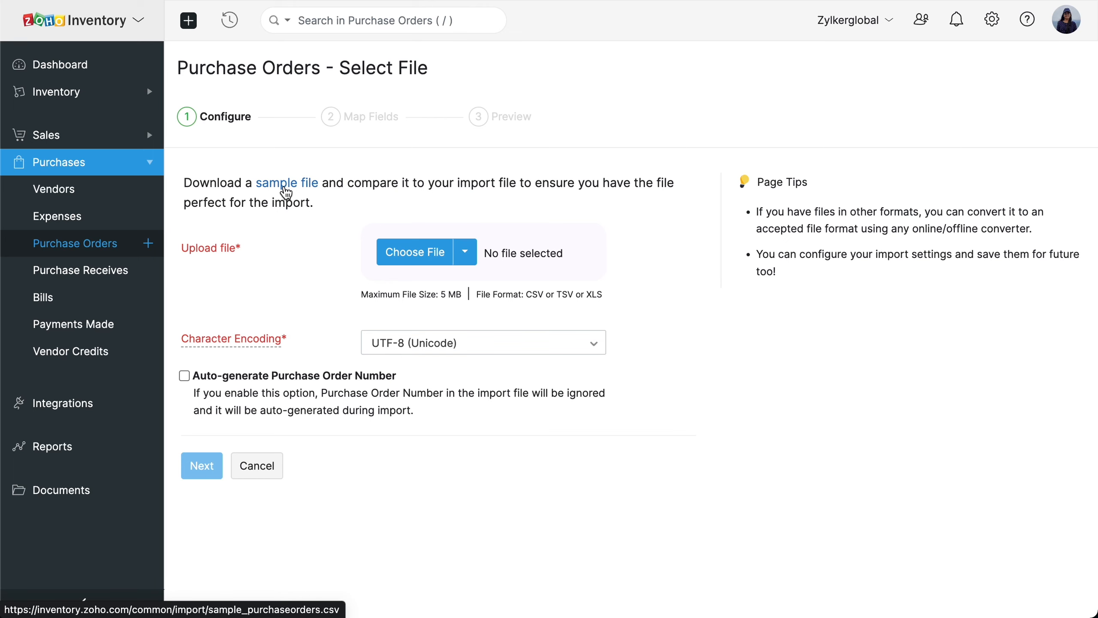
# Open the first vendor's record and show the options for creating a new transaction from it.
pyautogui.click(108, 194)
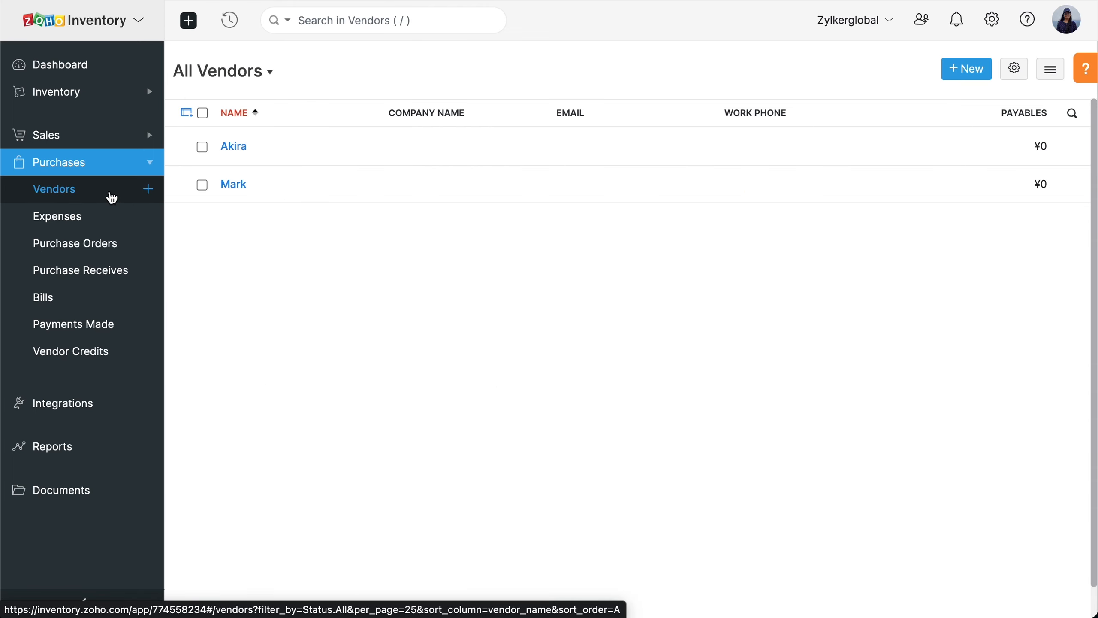
pyautogui.click(290, 153)
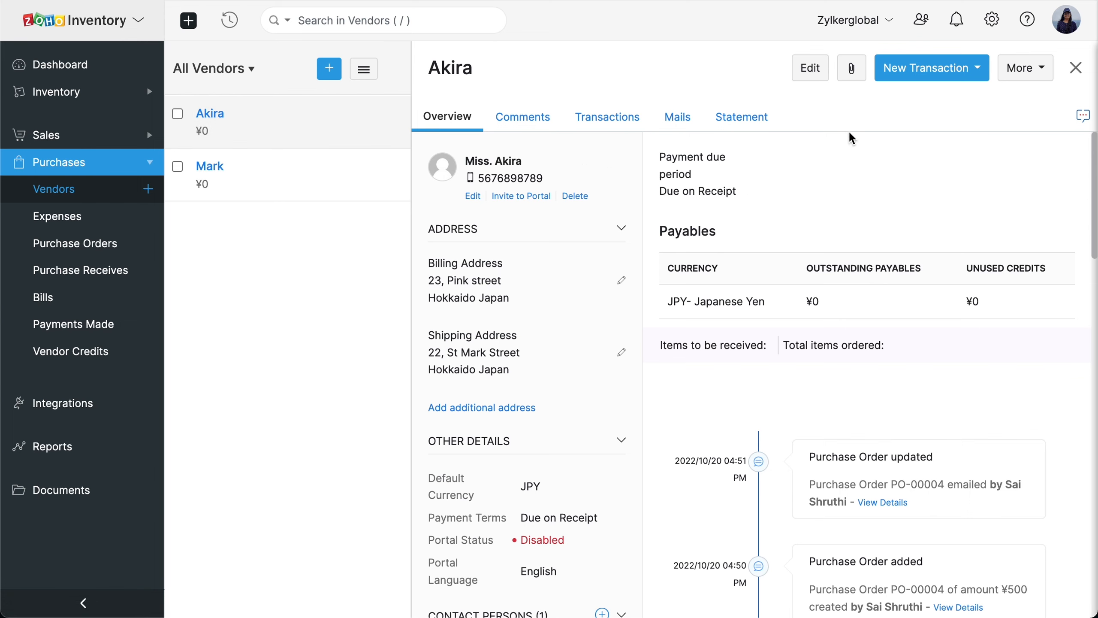
pyautogui.click(979, 68)
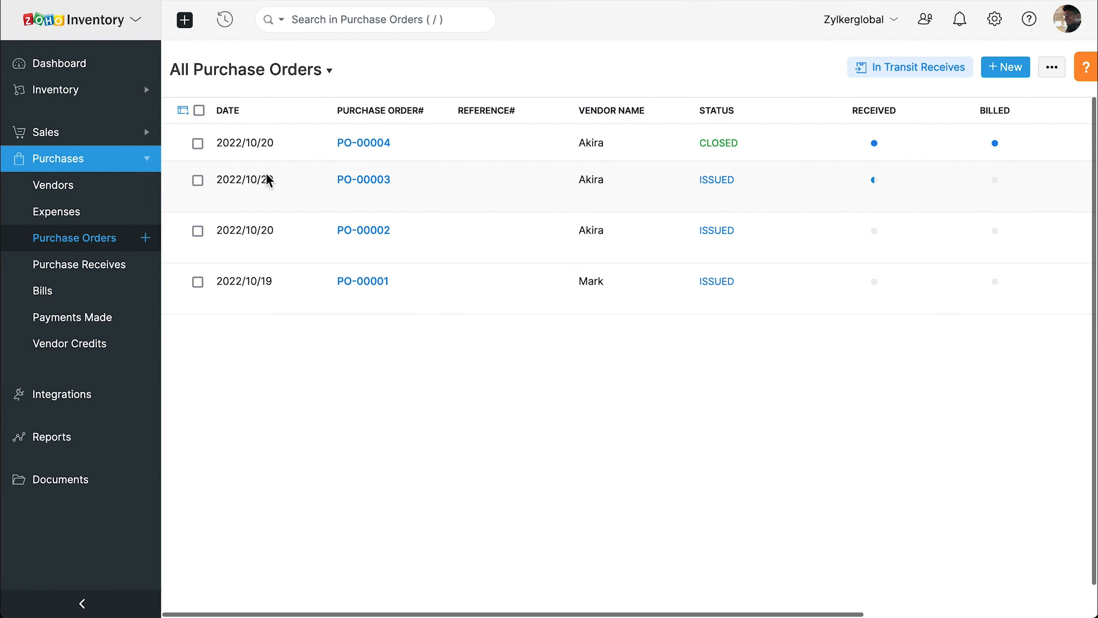
# Open the most recent purchase order, the one with status Closed, from the purchase order list.
pyautogui.click(317, 150)
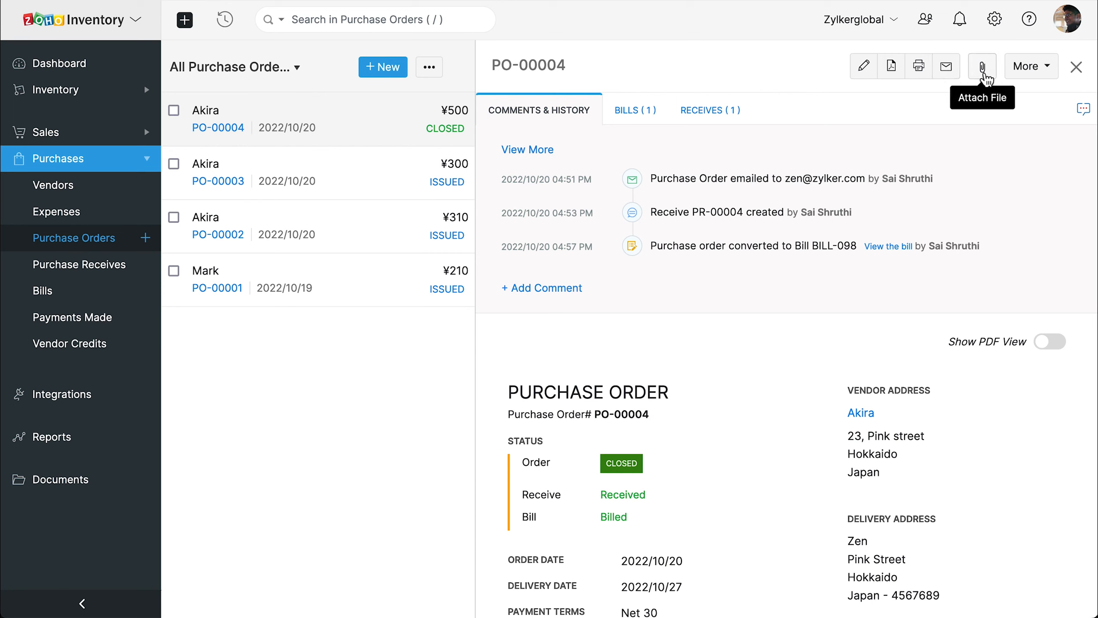
# Show the additional actions available for the open purchase order, and close its details to return to the order list.
pyautogui.click(1048, 72)
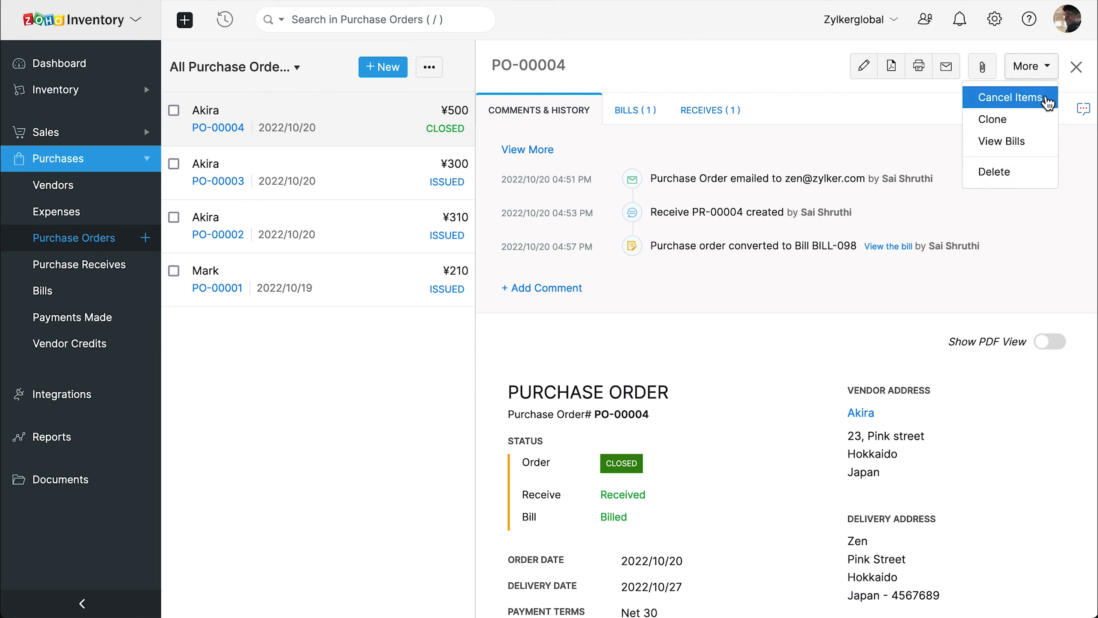
pyautogui.click(1033, 69)
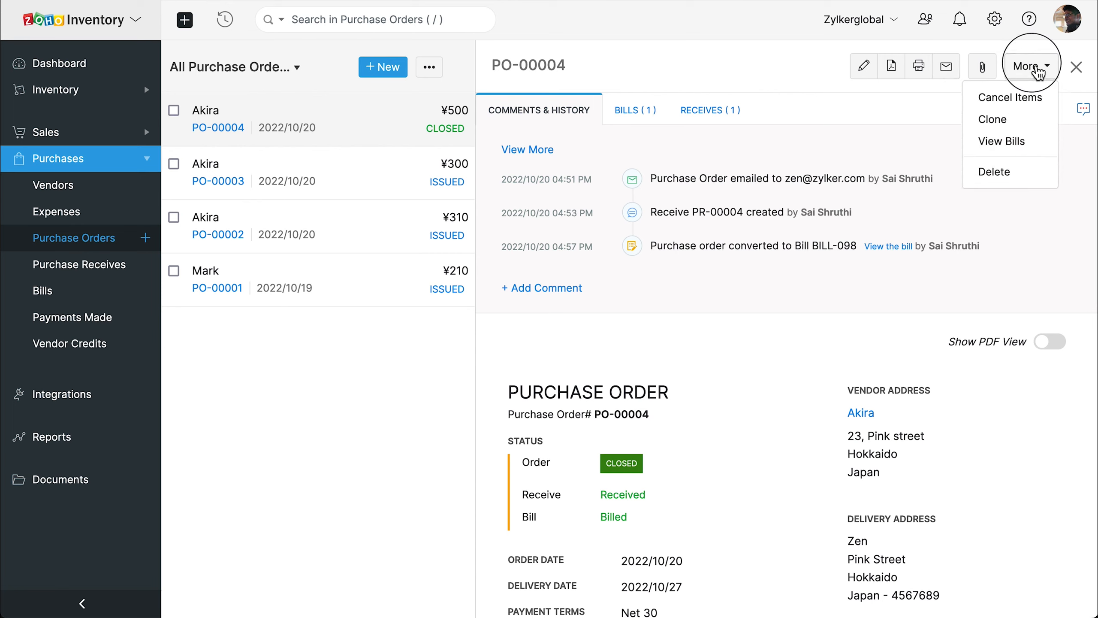
pyautogui.click(1068, 70)
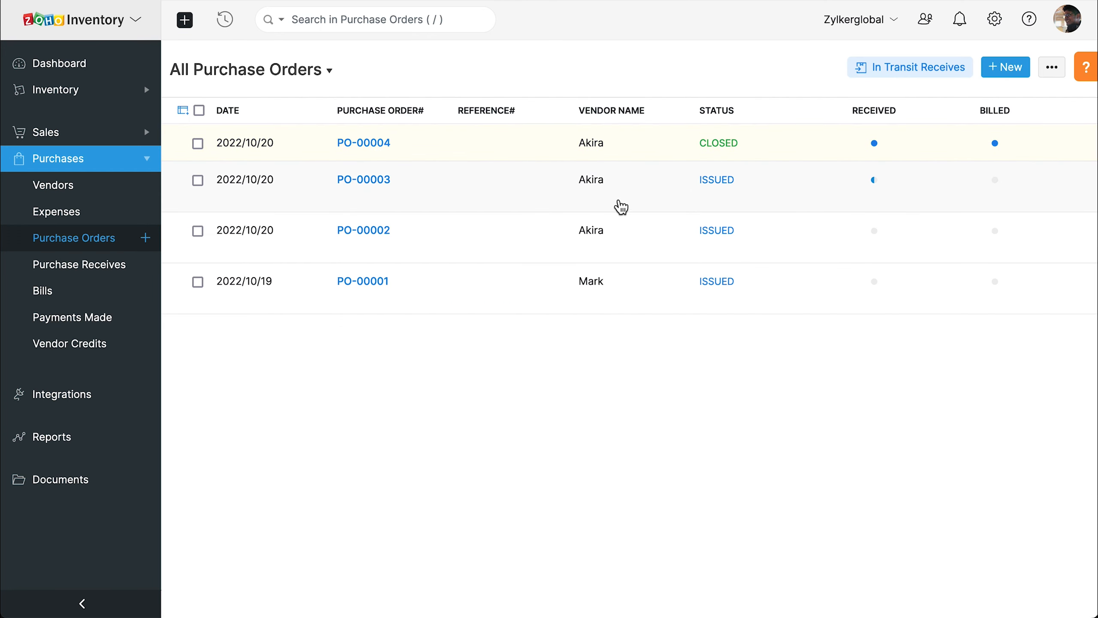
# Filter the purchase order list to show only Partially Received orders.
pyautogui.click(286, 74)
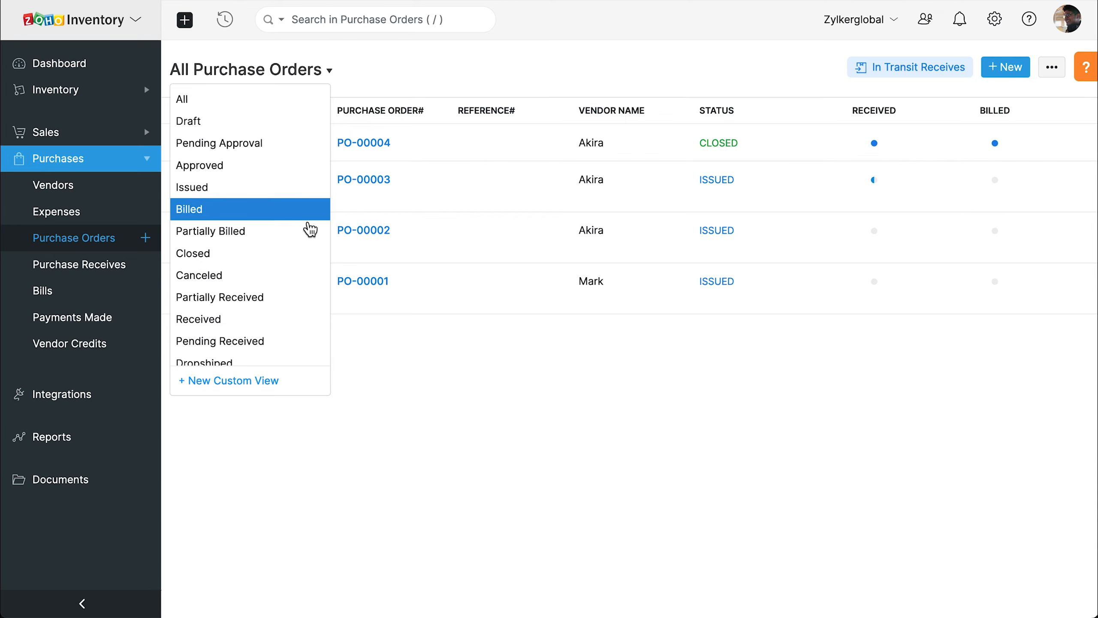
pyautogui.click(303, 302)
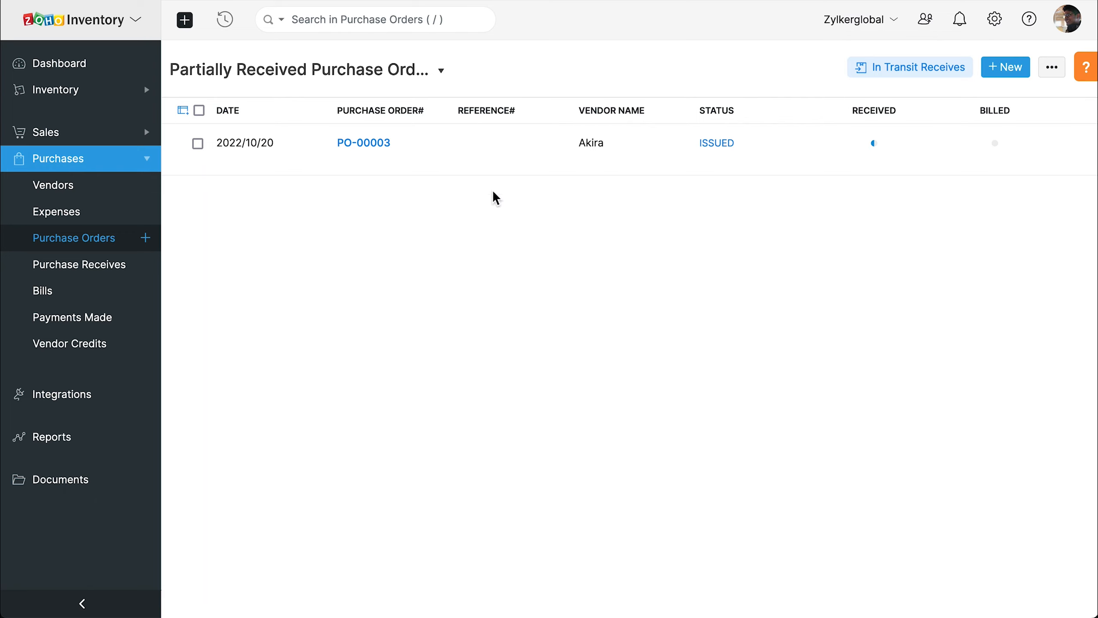
pyautogui.moveTo(879, 152)
# Start a new custom view for purchase orders and name it "PO amount greater than 1000".
pyautogui.click(415, 72)
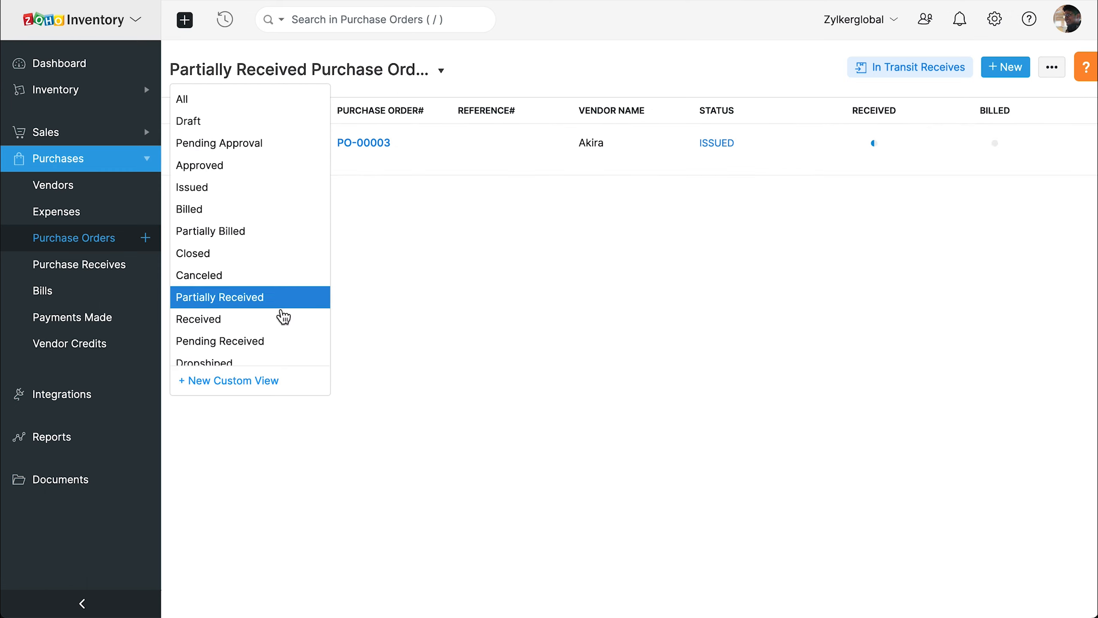
pyautogui.click(285, 382)
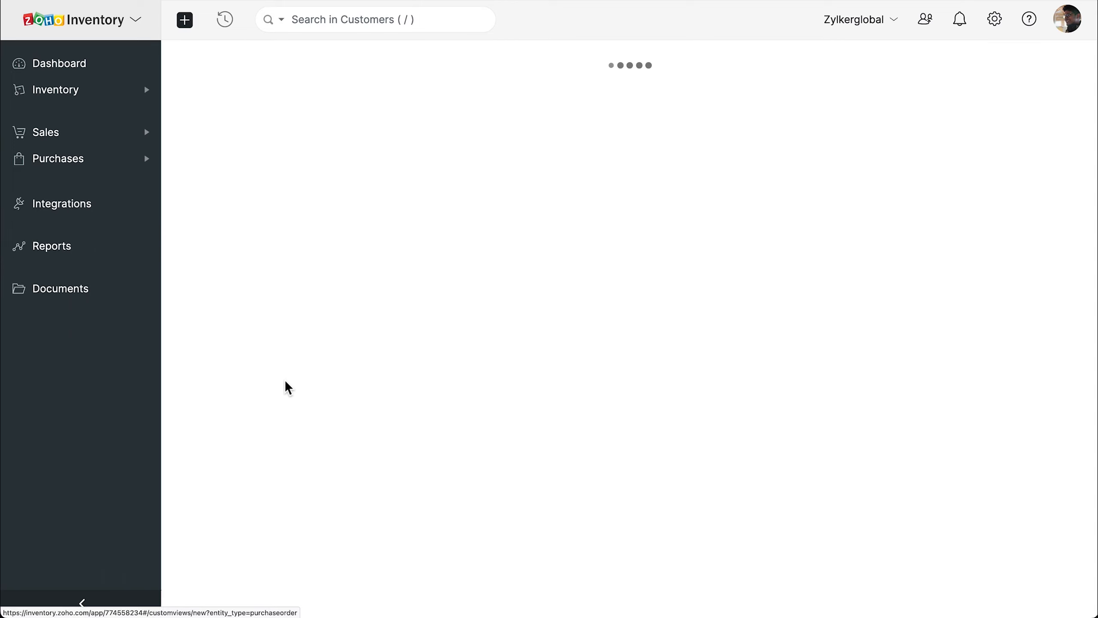
pyautogui.write('PO amount greater than 1000')
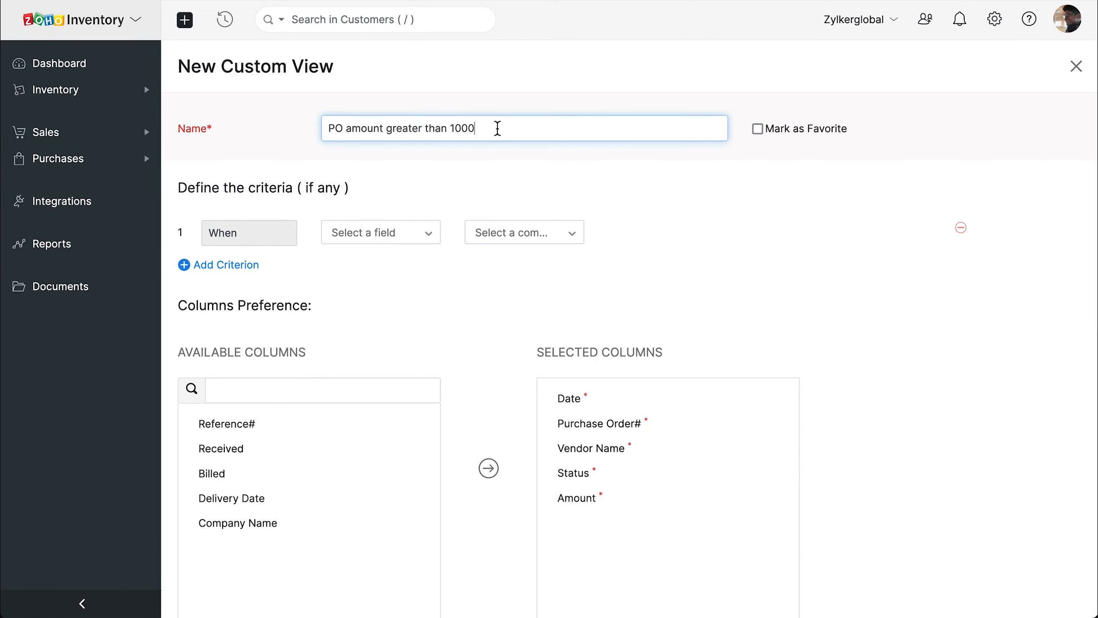
# Set the custom view's criterion to a Total greater than 1000, and save the view.
pyautogui.click(428, 229)
pyautogui.click(368, 443)
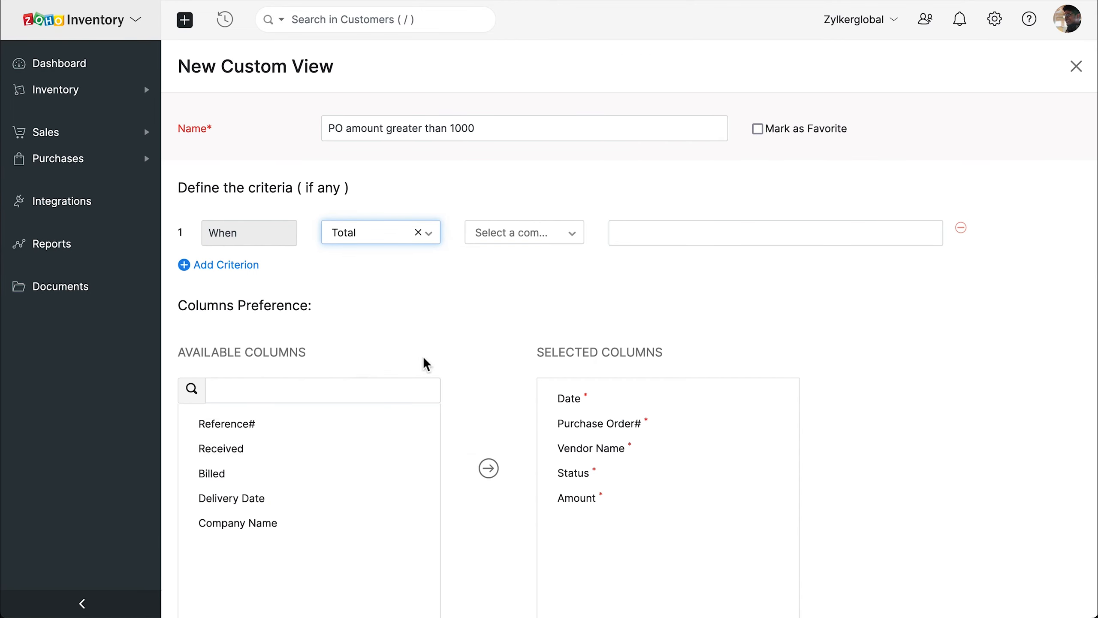
pyautogui.click(537, 237)
pyautogui.click(534, 366)
pyautogui.click(638, 233)
pyautogui.write('1000')
pyautogui.click(487, 355)
pyautogui.scroll(-6, 487, 355)
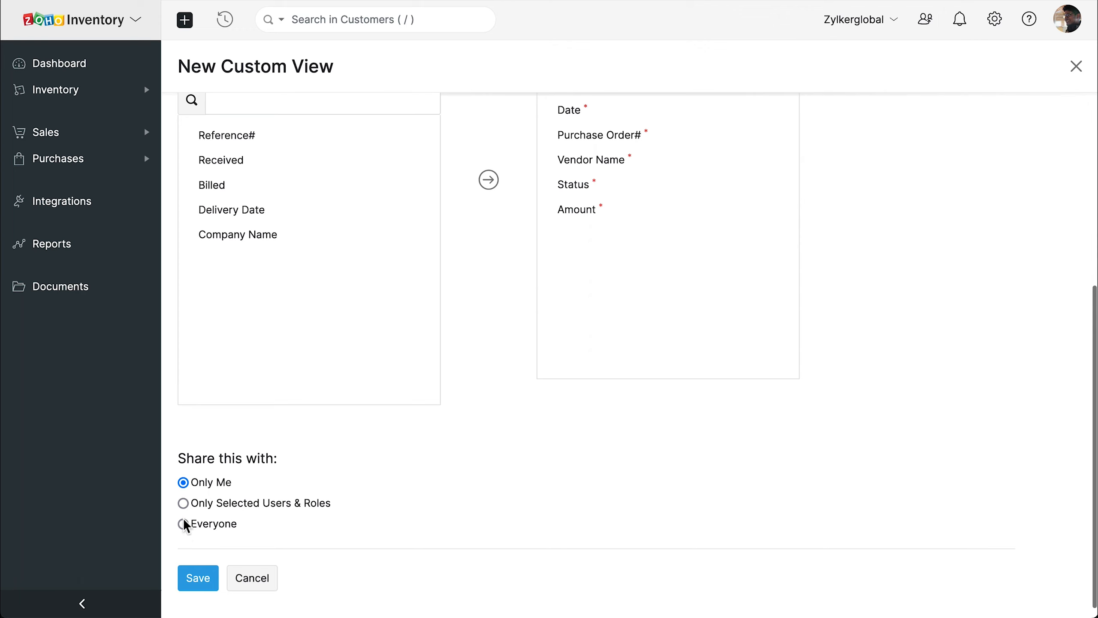
pyautogui.click(201, 580)
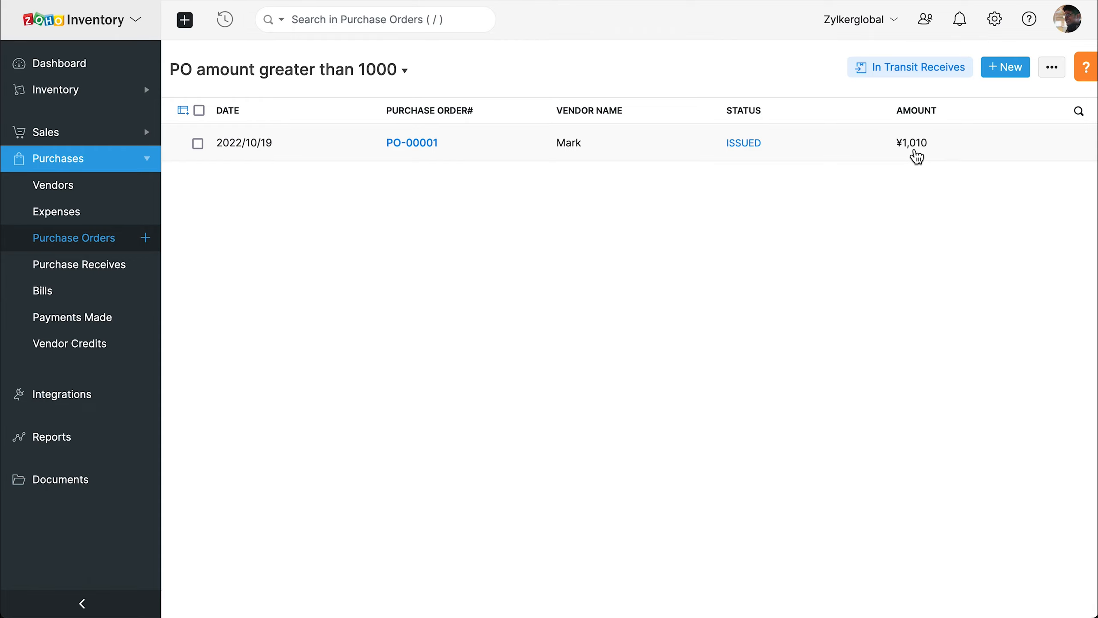
# Return to all purchase orders, open the most recent issued order and start a new purchase receive from it.
pyautogui.click(129, 242)
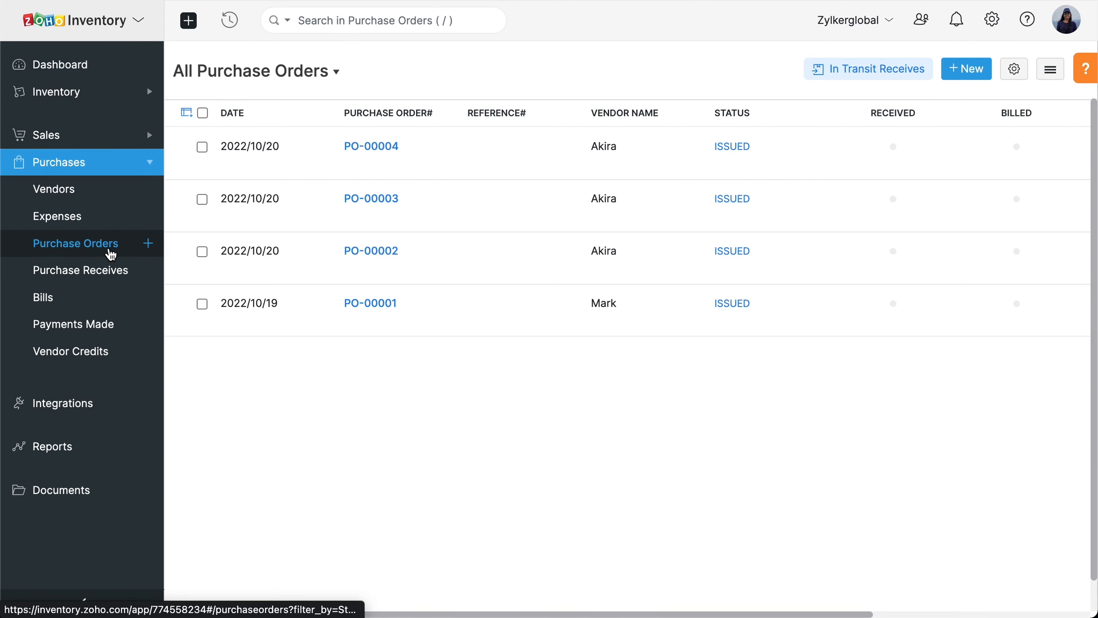
pyautogui.click(261, 146)
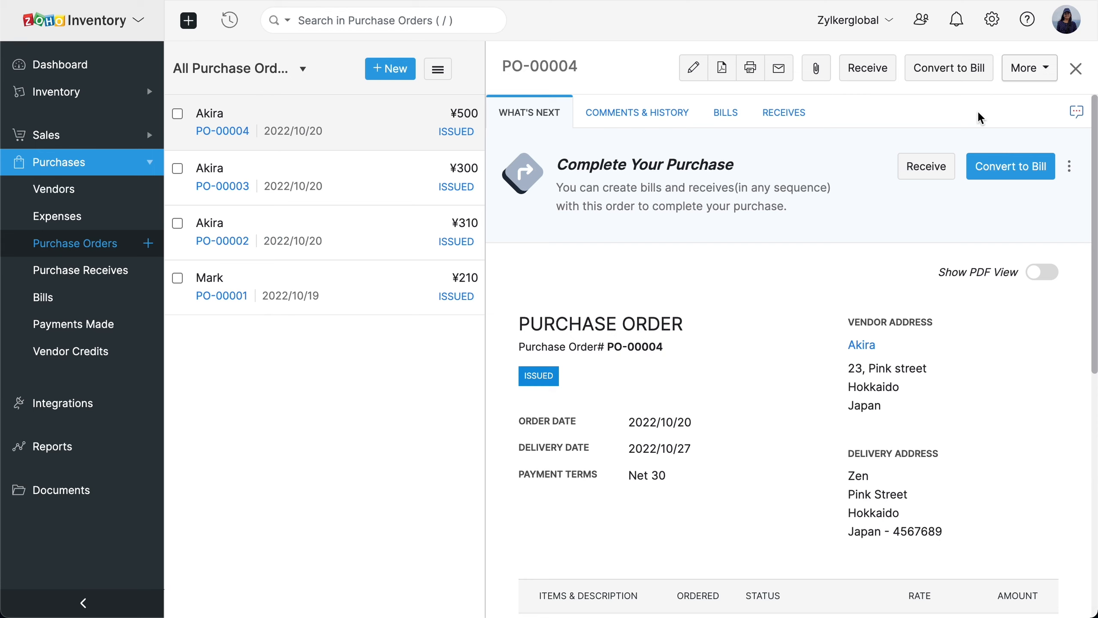
pyautogui.click(799, 116)
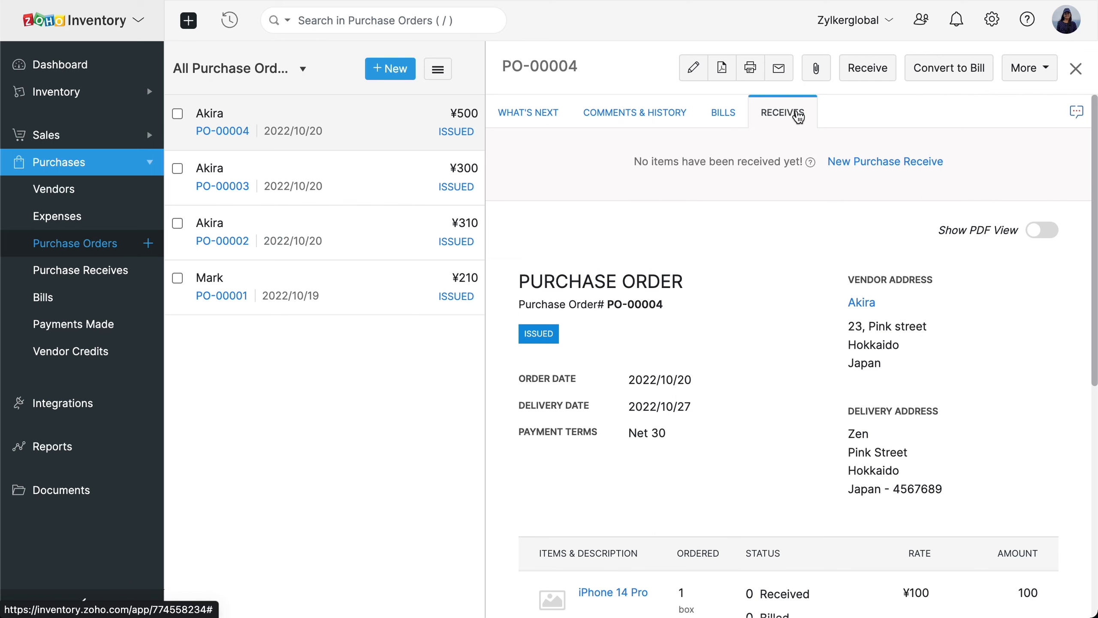
pyautogui.click(897, 164)
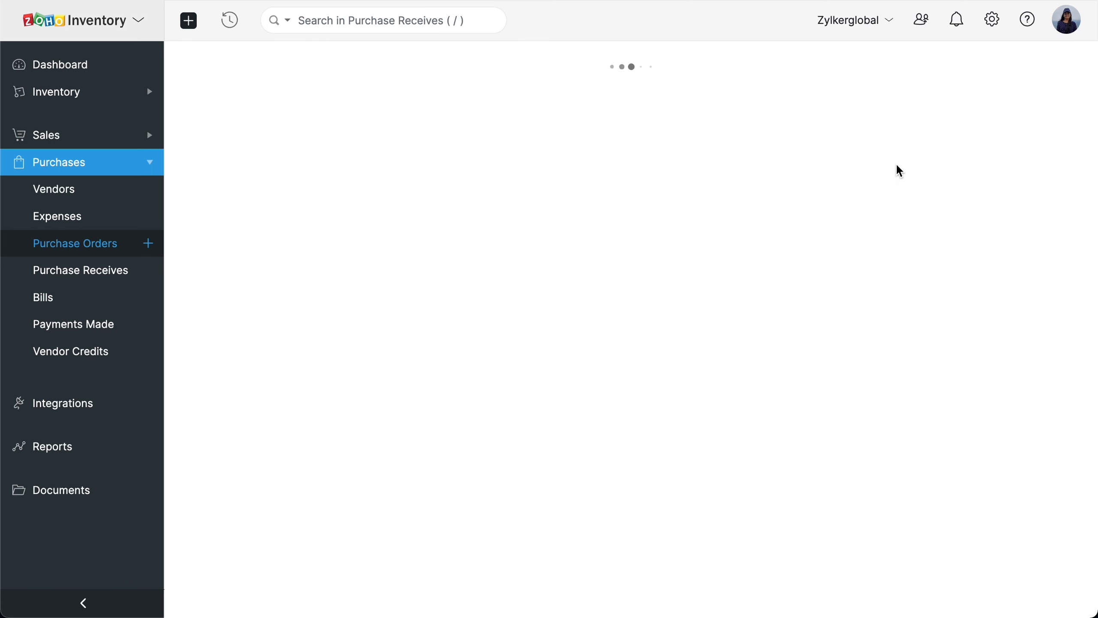
# Review the receive's number and date, and preview selecting or scanning items before returning to manual quantities.
pyautogui.click(474, 151)
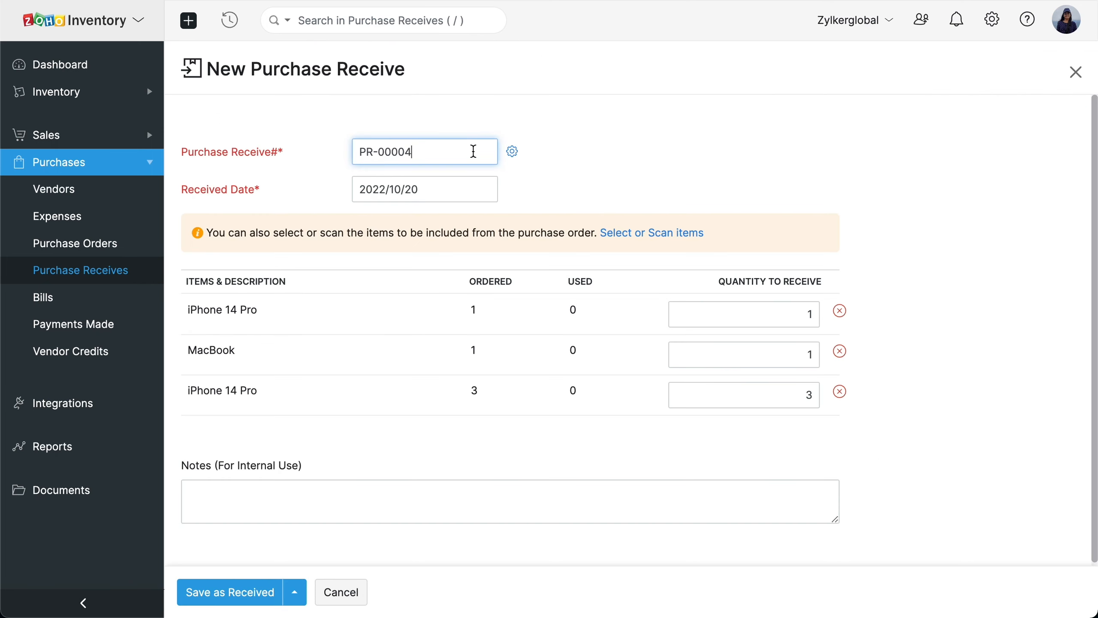
pyautogui.click(464, 186)
pyautogui.click(491, 371)
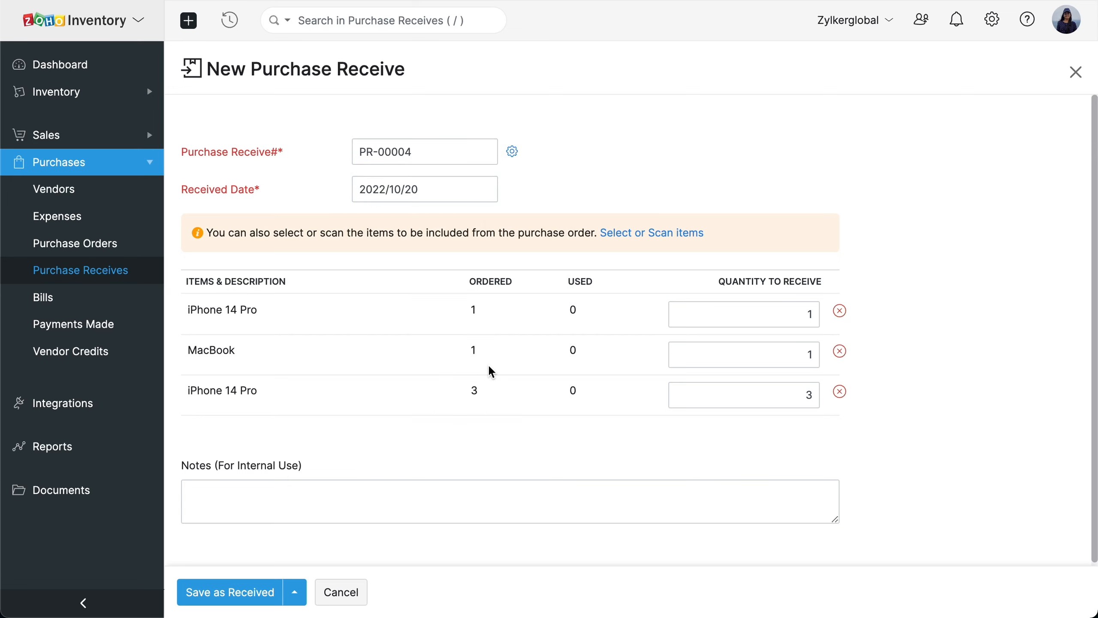
pyautogui.click(650, 237)
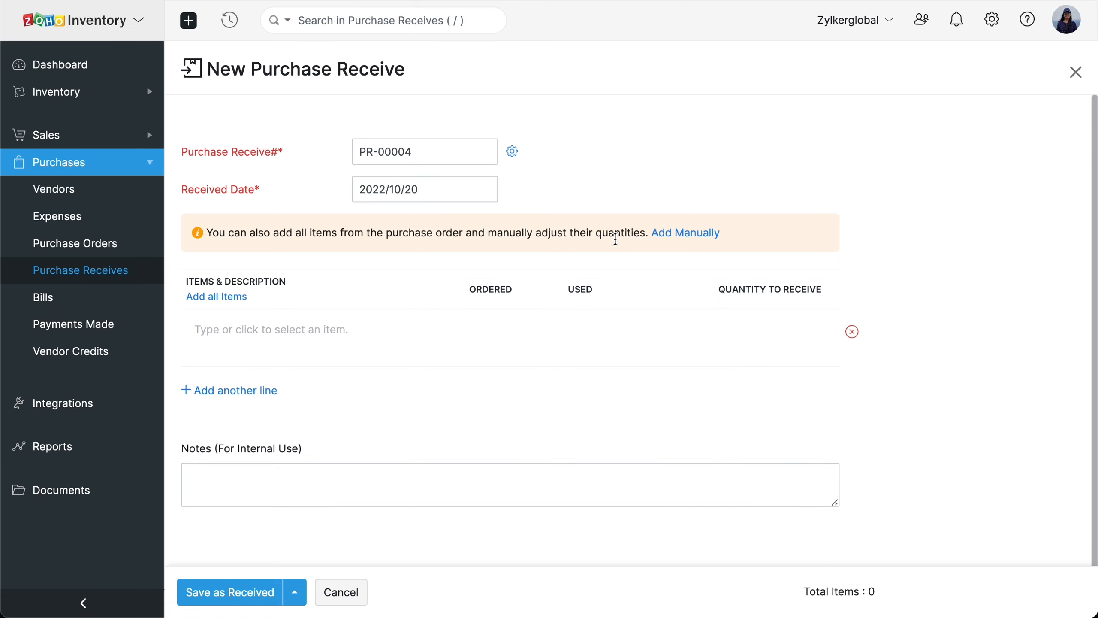
pyautogui.click(685, 239)
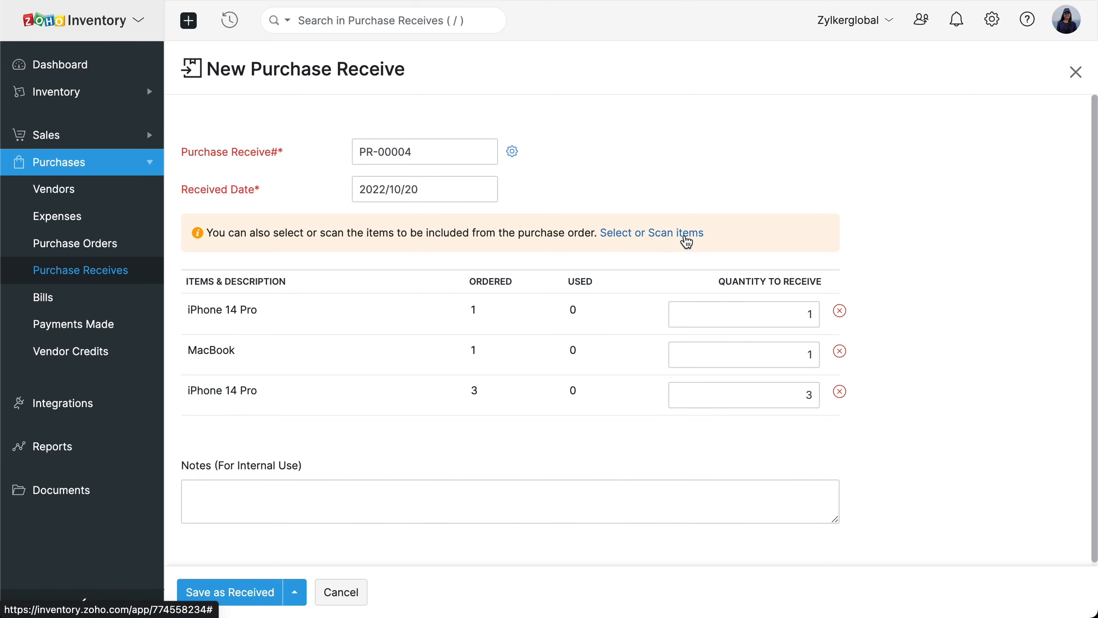
# Review the quantities to receive for the three items and save the purchase receive as Received.
pyautogui.click(746, 313)
pyautogui.click(755, 350)
pyautogui.click(752, 392)
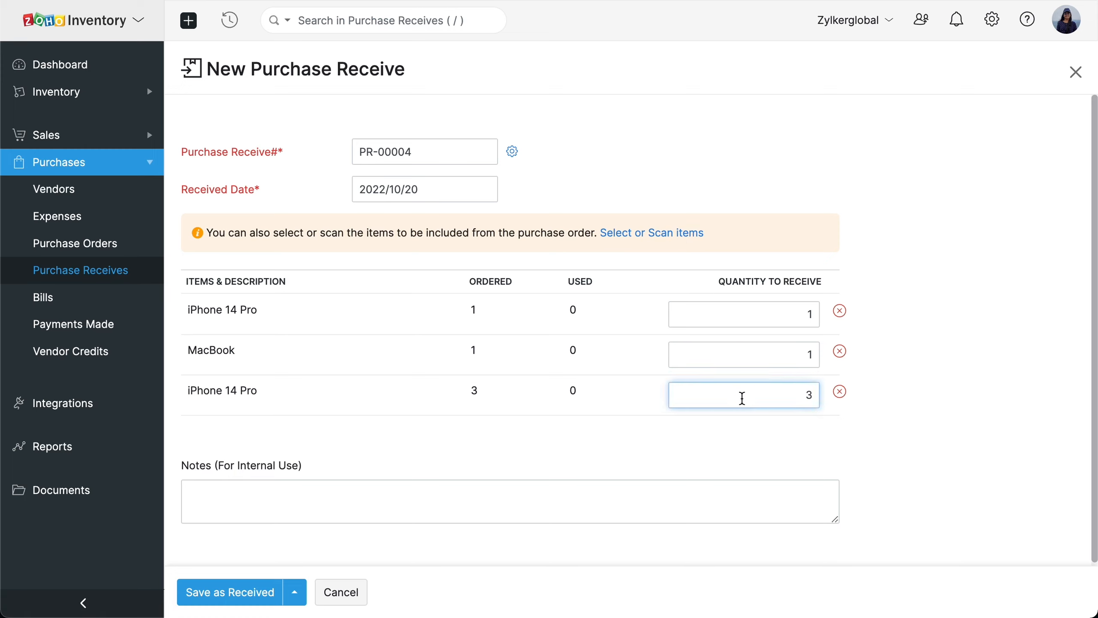
pyautogui.click(480, 449)
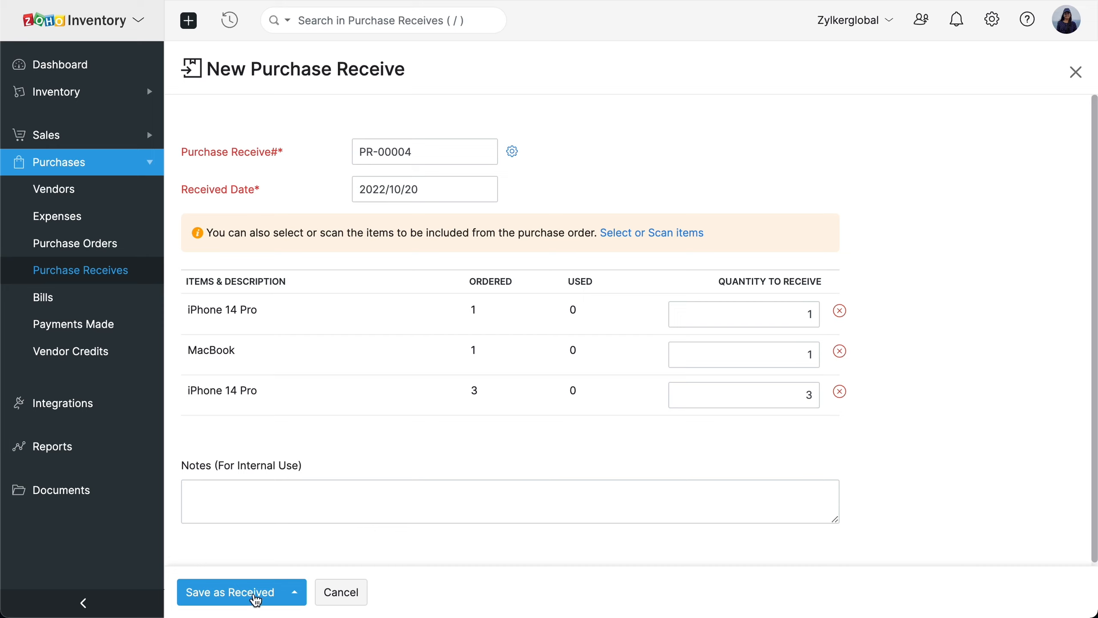
pyautogui.click(296, 592)
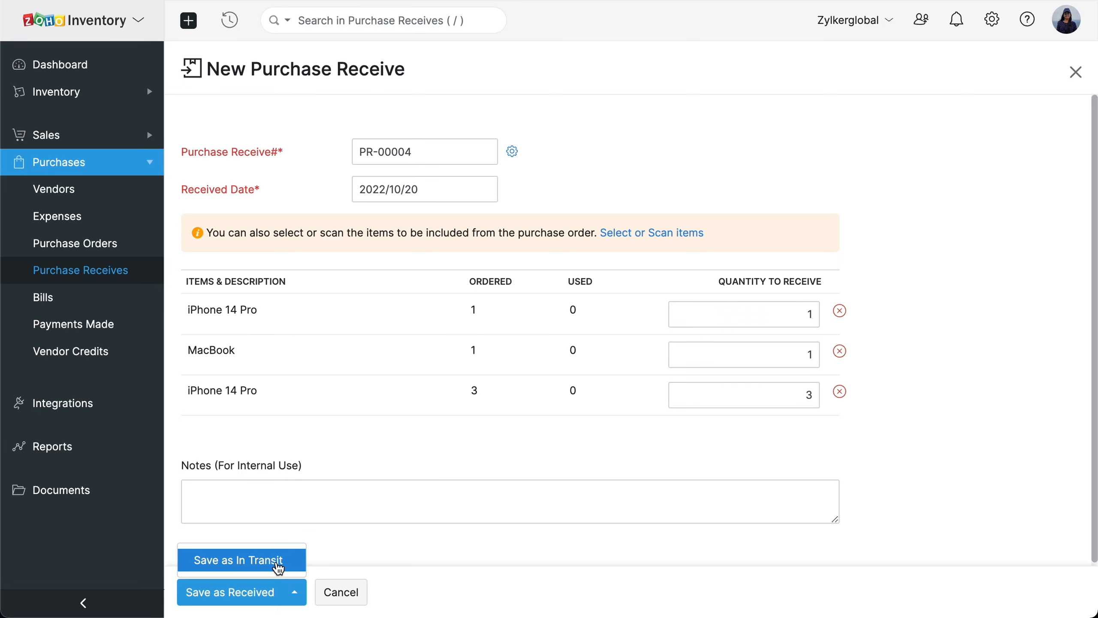
pyautogui.click(278, 567)
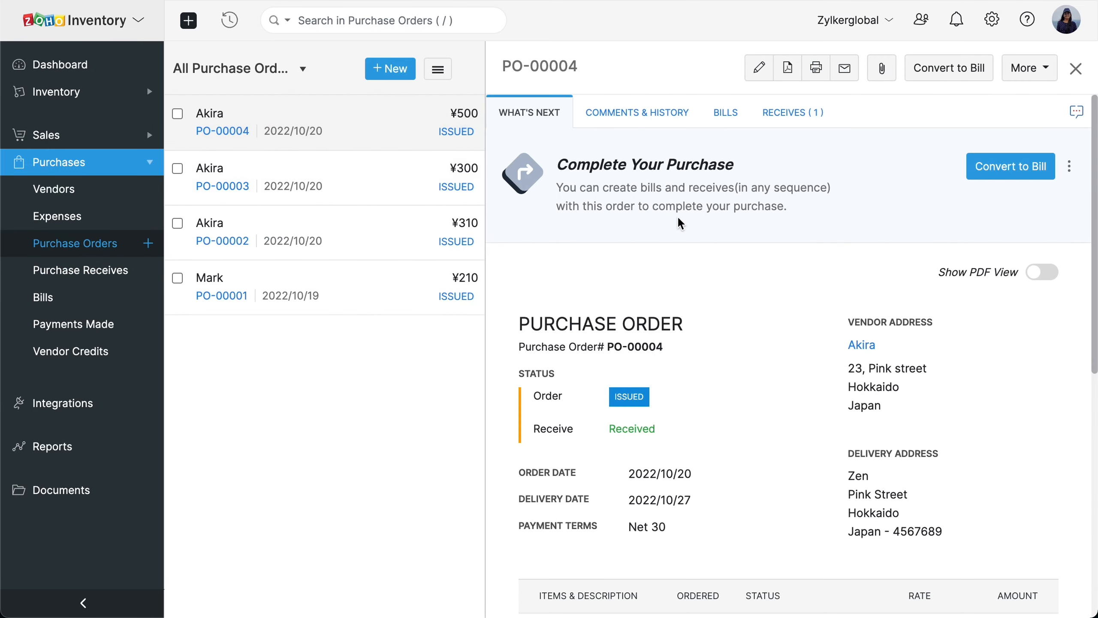
# Convert the order's purchase receive to a bill, review its line items and total, and save the bill as open.
pyautogui.click(803, 113)
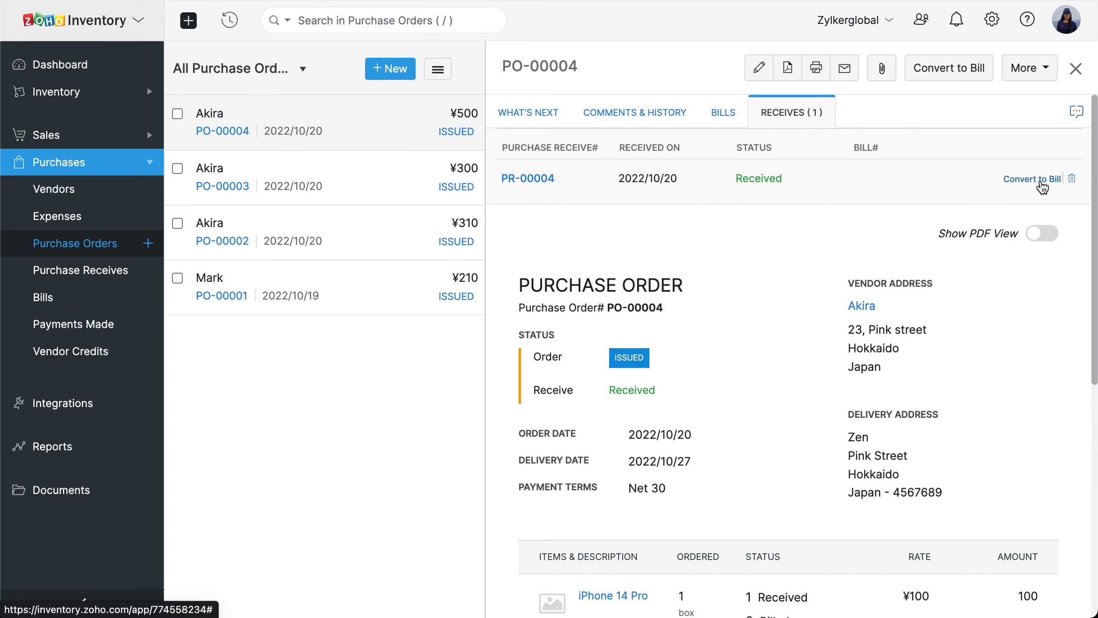
pyautogui.click(1041, 186)
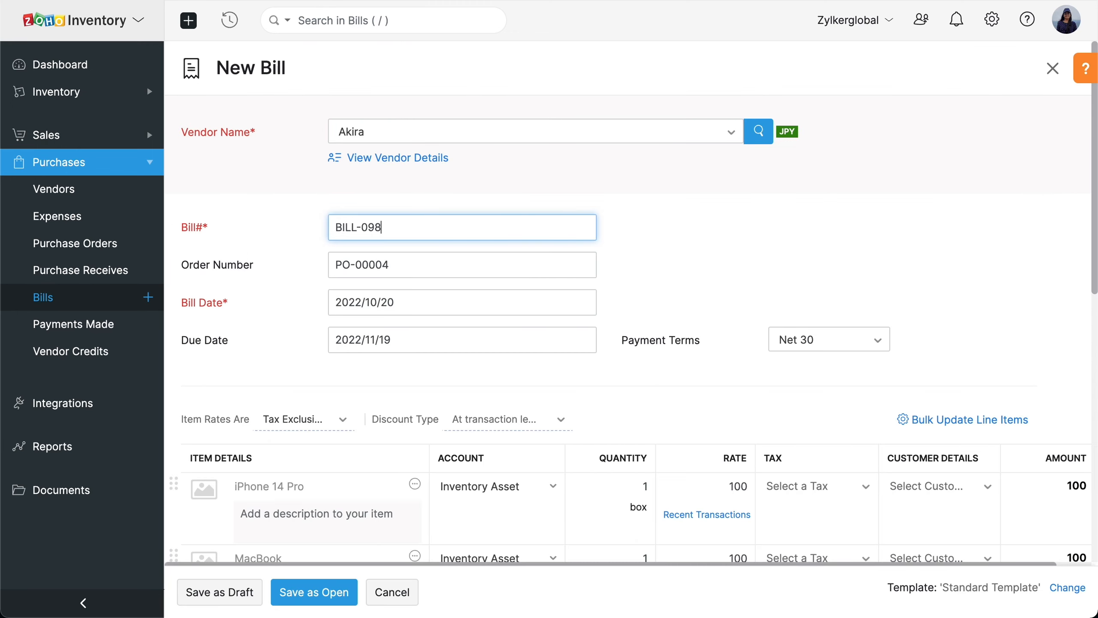
pyautogui.scroll(-4, 627, 302)
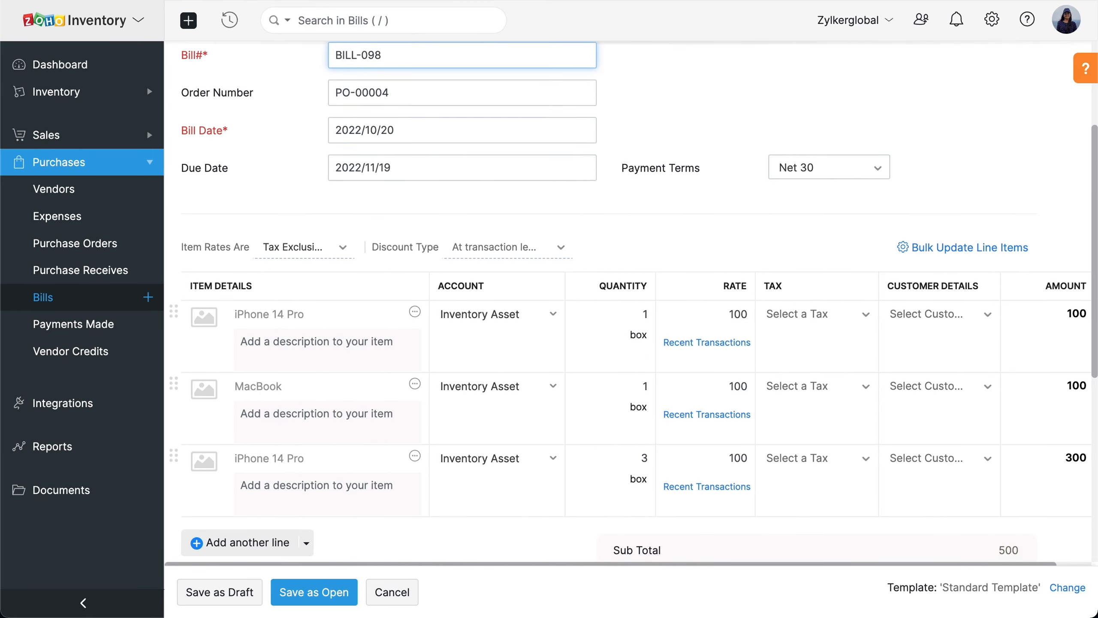
pyautogui.scroll(-6, 537, 370)
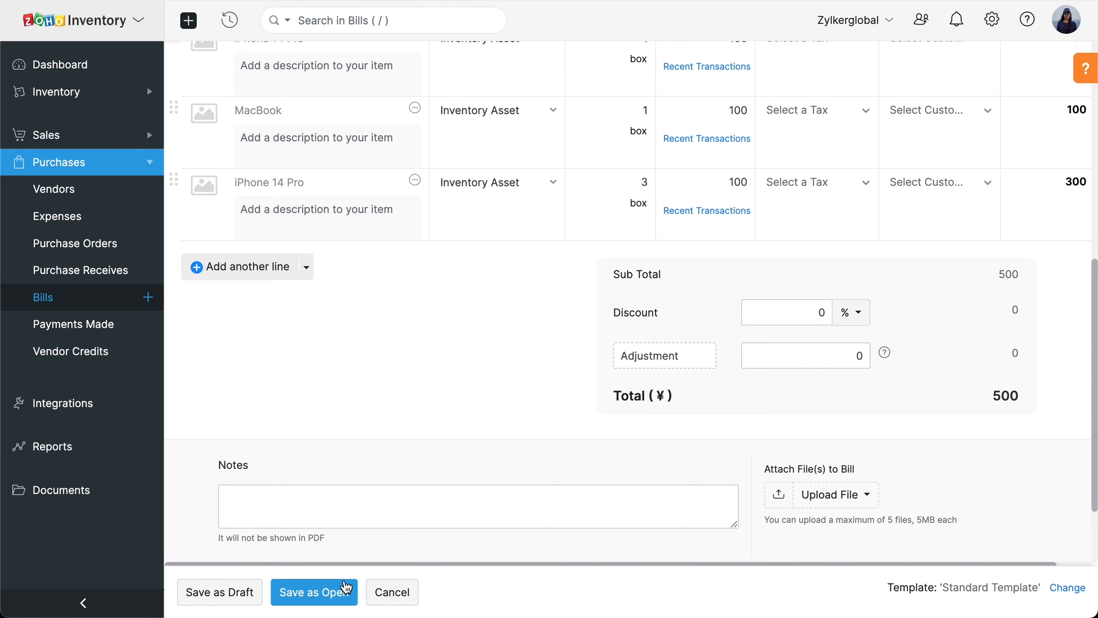
pyautogui.click(333, 592)
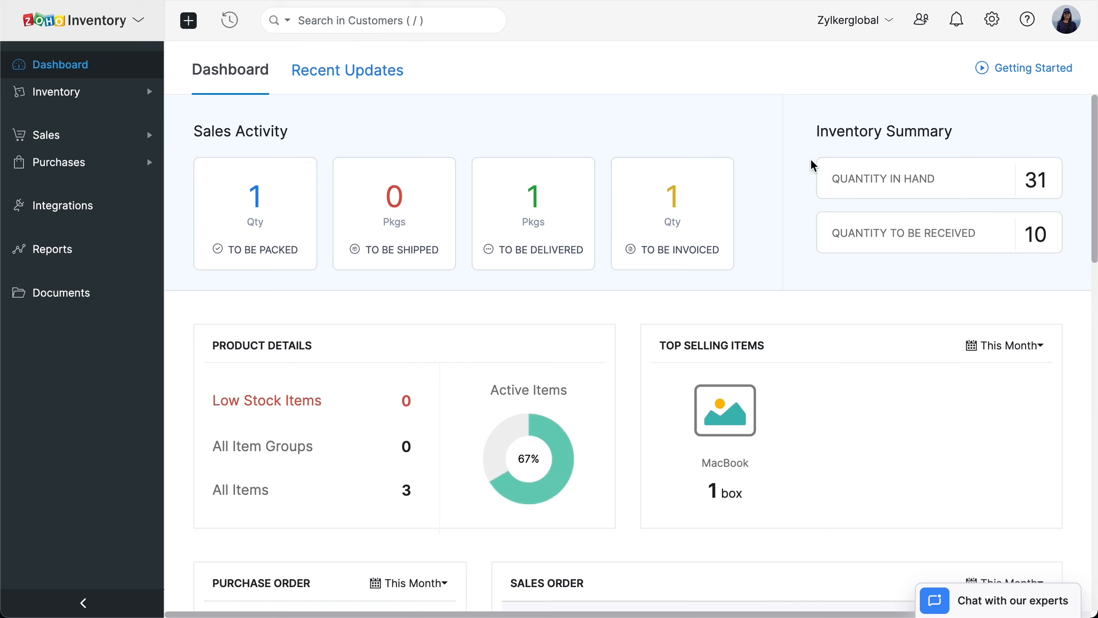
# Open the Purchase Orders preferences in the organization's settings.
pyautogui.click(993, 22)
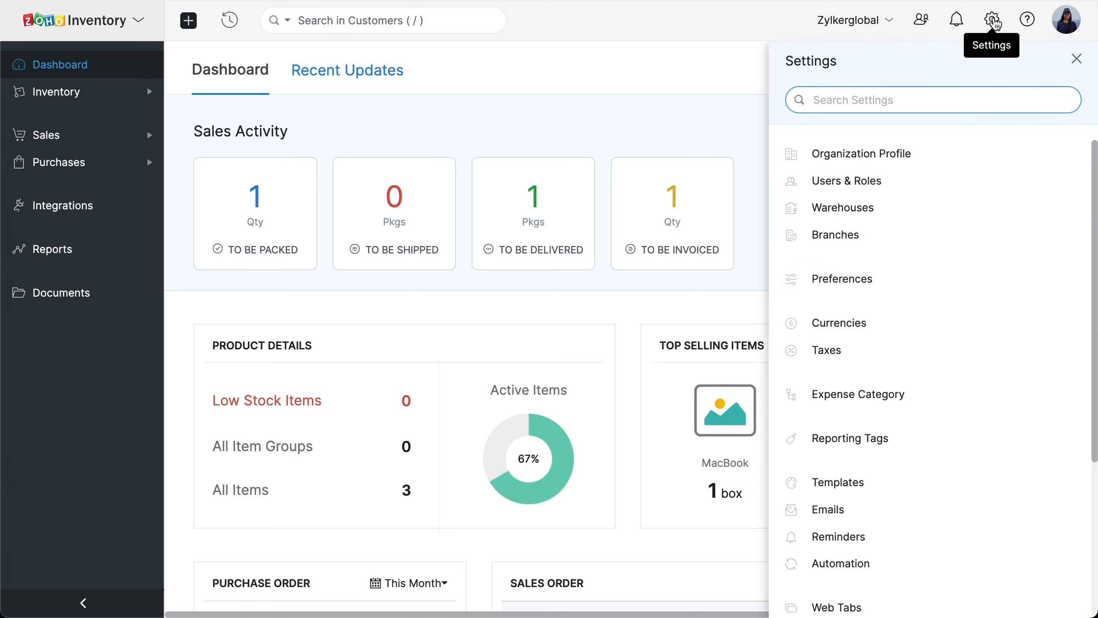
pyautogui.click(880, 281)
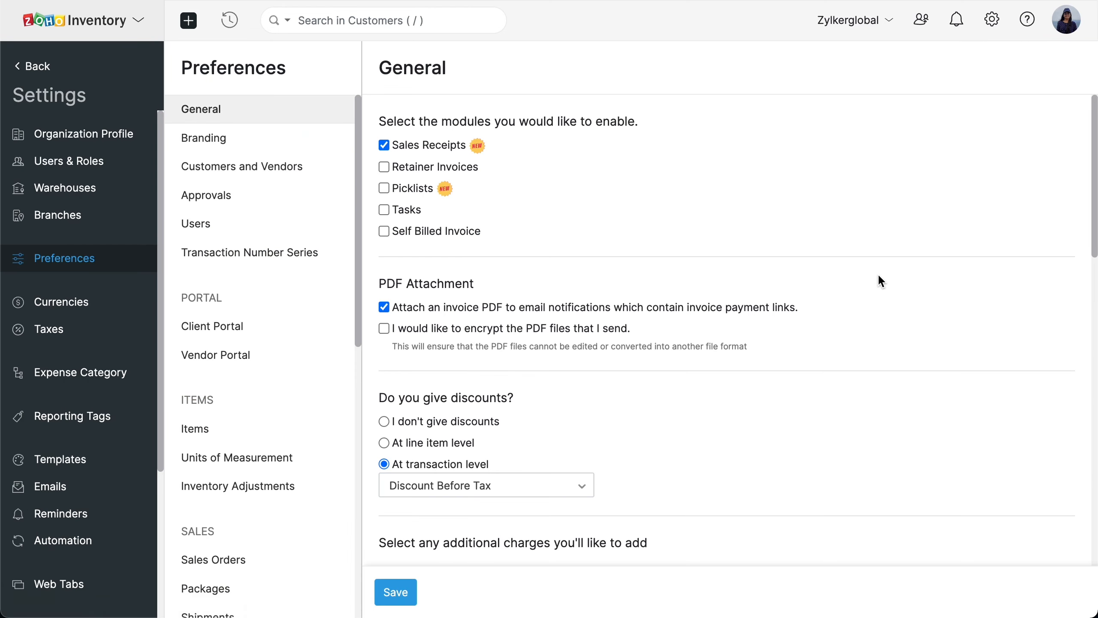
pyautogui.scroll(-2, 337, 457)
pyautogui.scroll(-10, 336, 458)
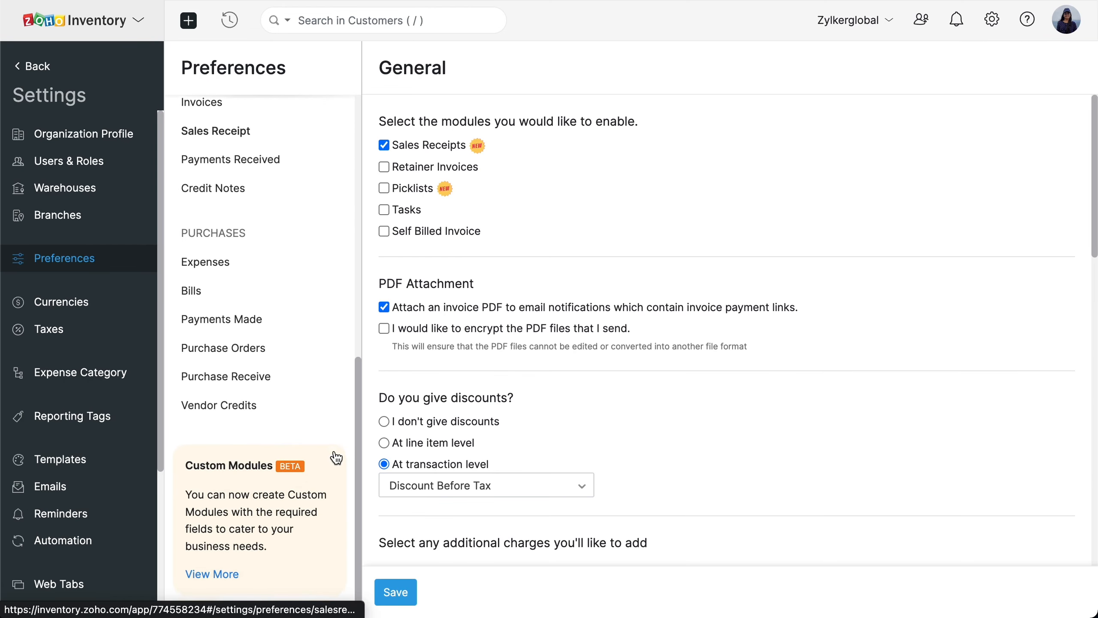
pyautogui.click(238, 344)
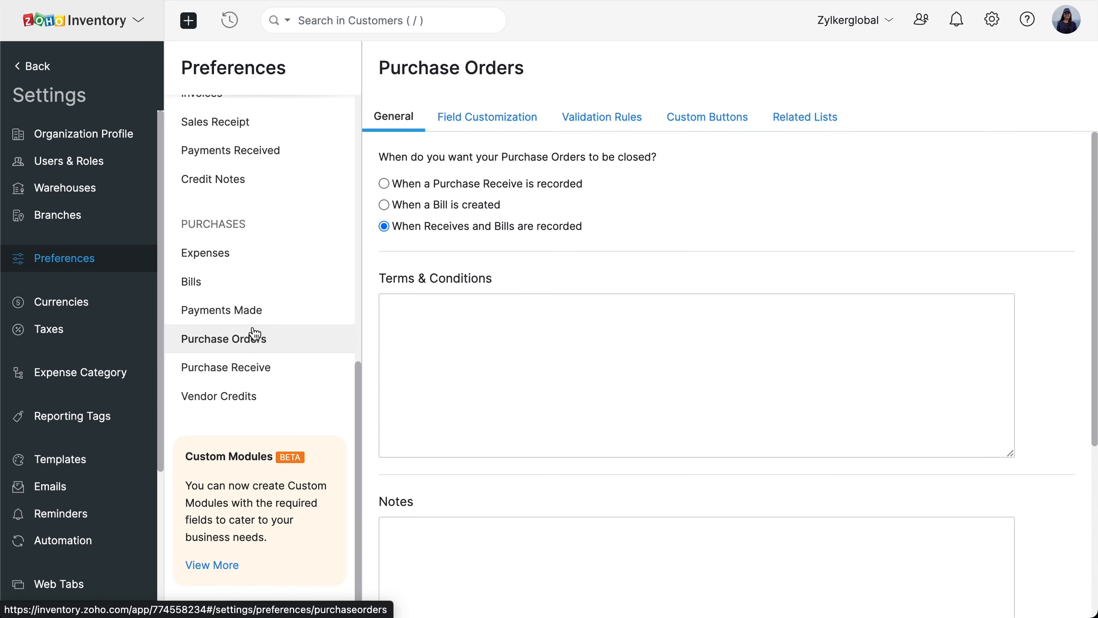
# Try the options for when purchase orders are closed, and examine the empty Terms & Conditions and Notes fields.
pyautogui.click(383, 205)
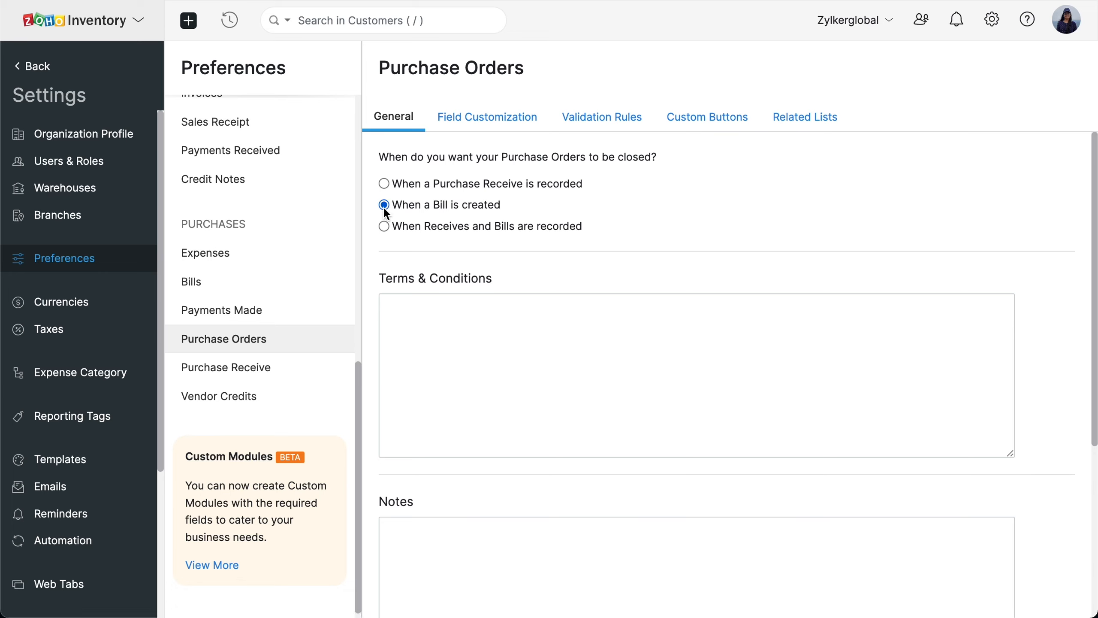
pyautogui.click(384, 183)
pyautogui.click(526, 338)
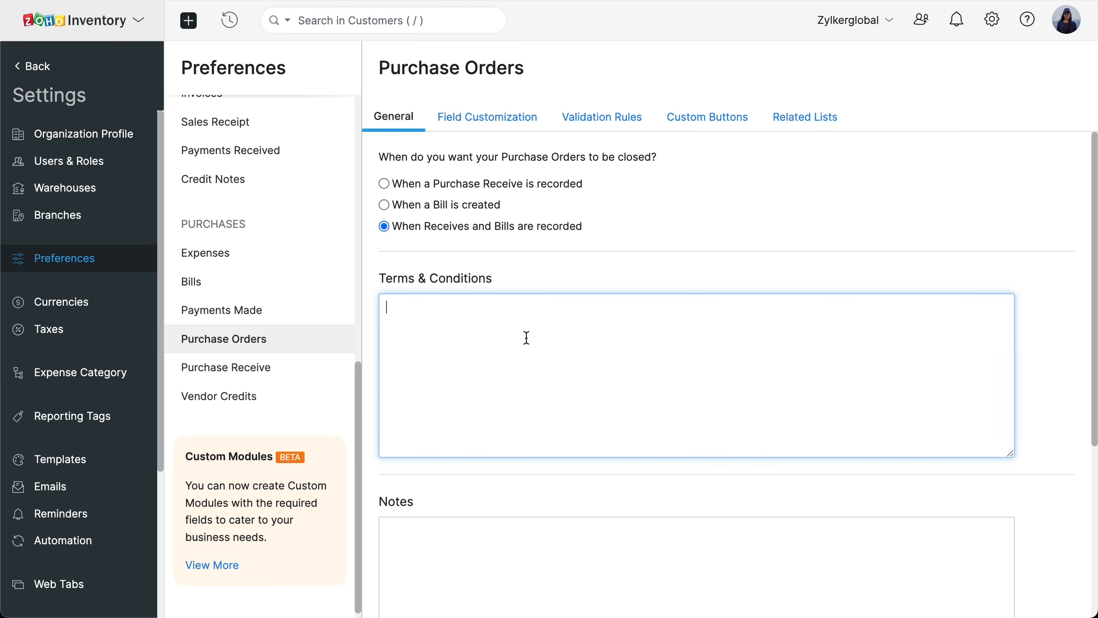
pyautogui.scroll(-5, 527, 338)
pyautogui.click(527, 338)
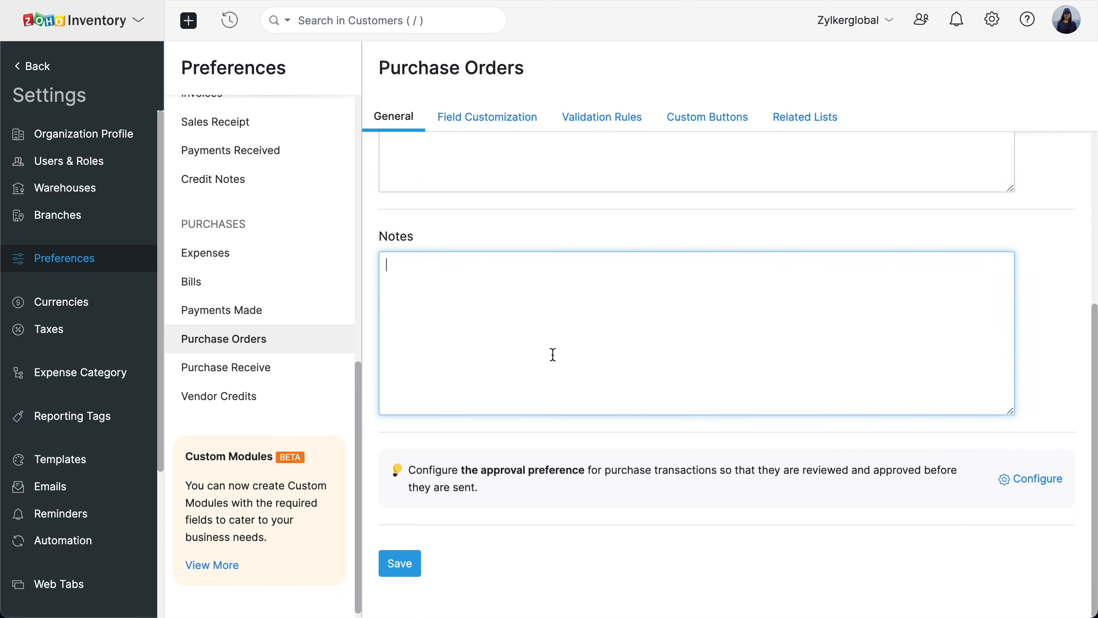
# Open the approval preference configuration for purchase transactions and enable purchase approval.
pyautogui.click(797, 478)
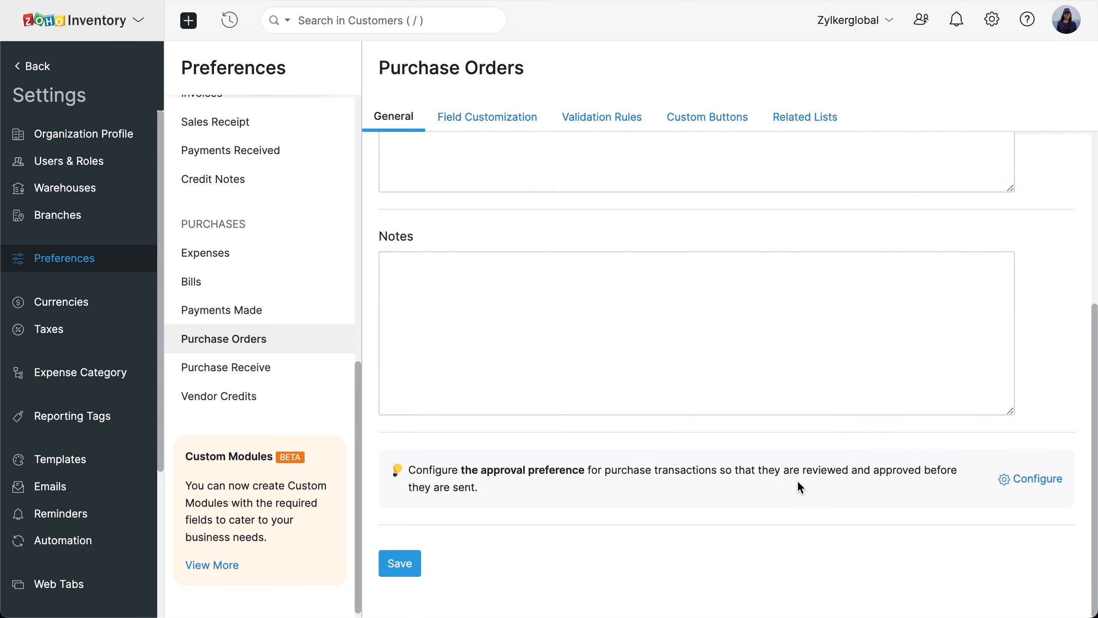
pyautogui.click(1039, 483)
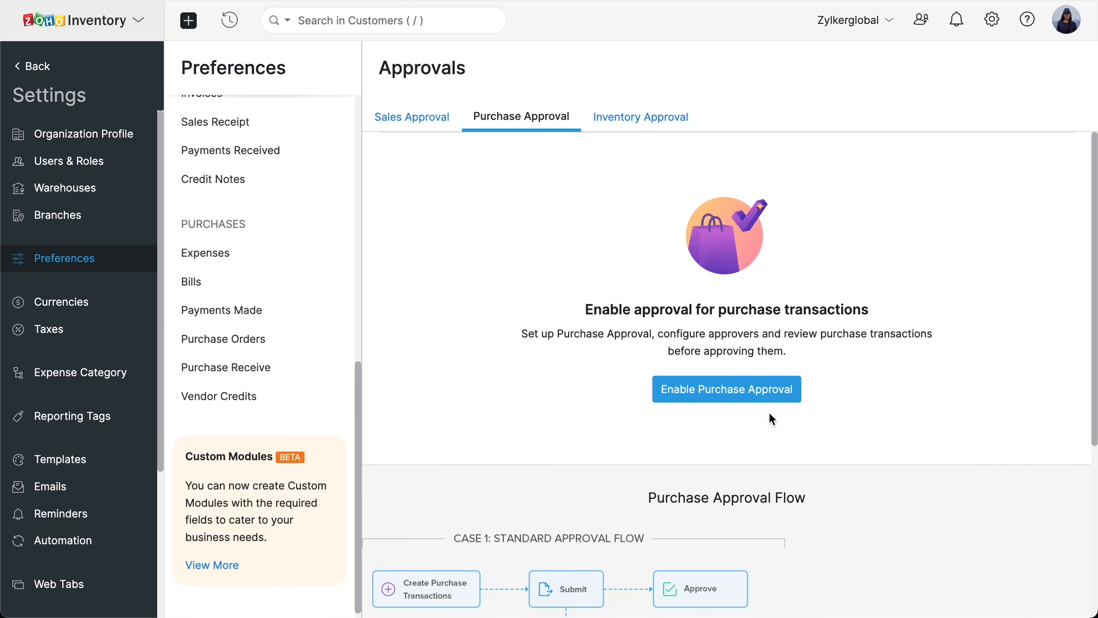
pyautogui.click(762, 402)
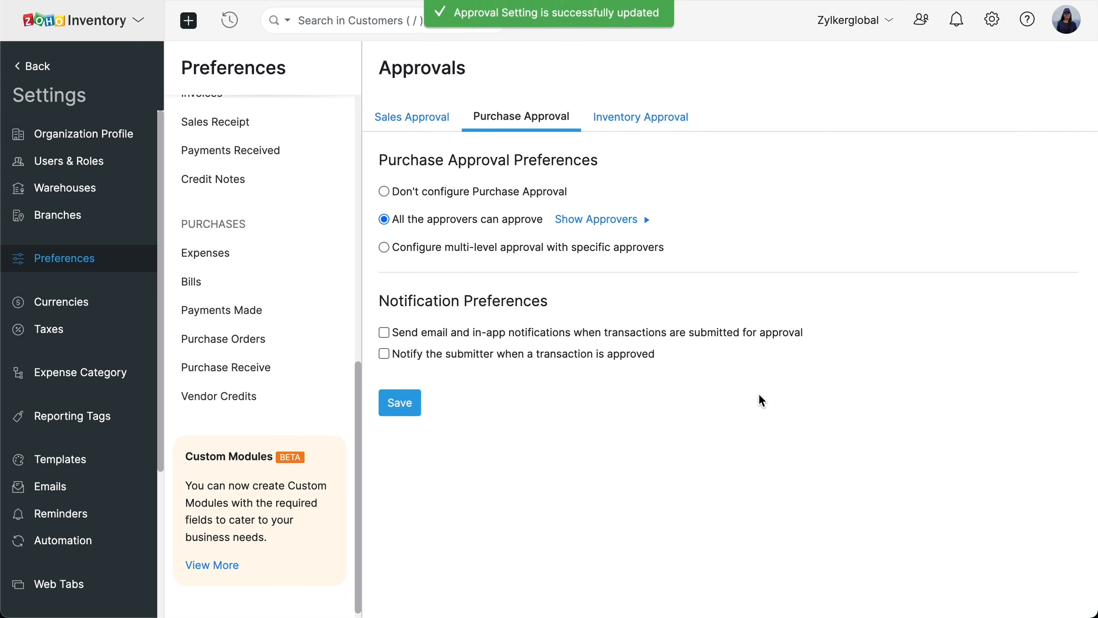
# Return to the Purchase Orders preferences and open a new custom field form under field customization.
pyautogui.click(260, 333)
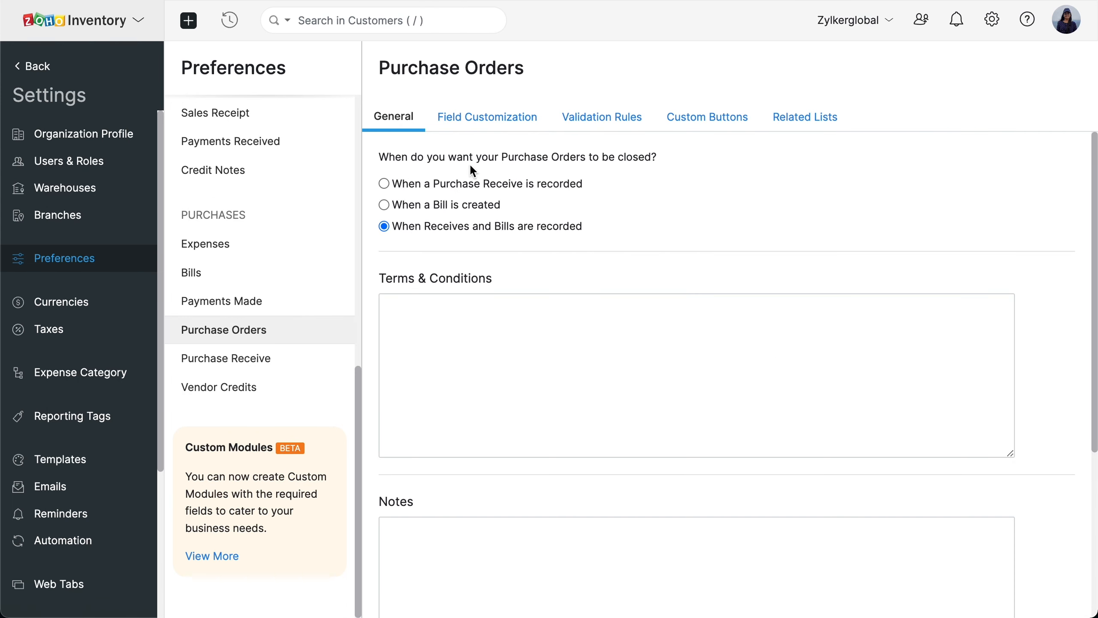
pyautogui.click(500, 124)
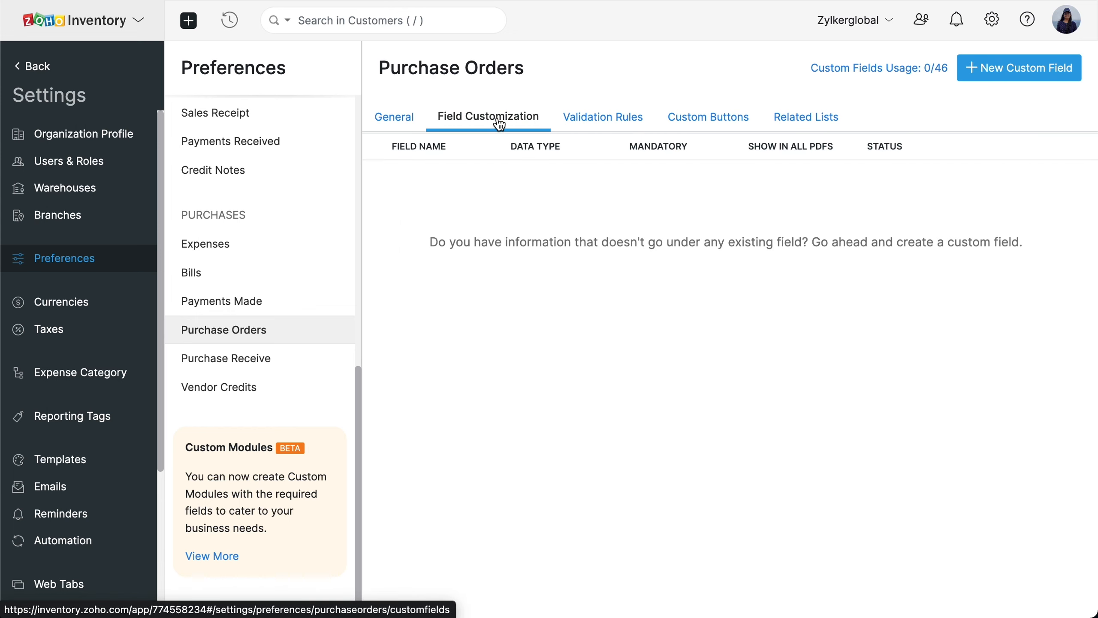
pyautogui.click(1019, 69)
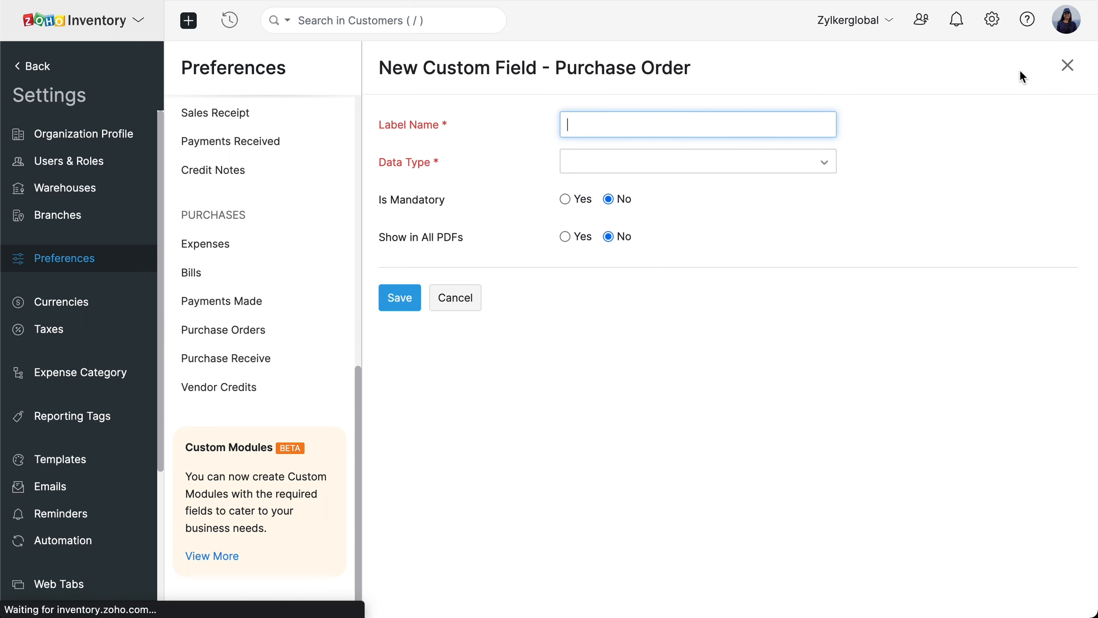